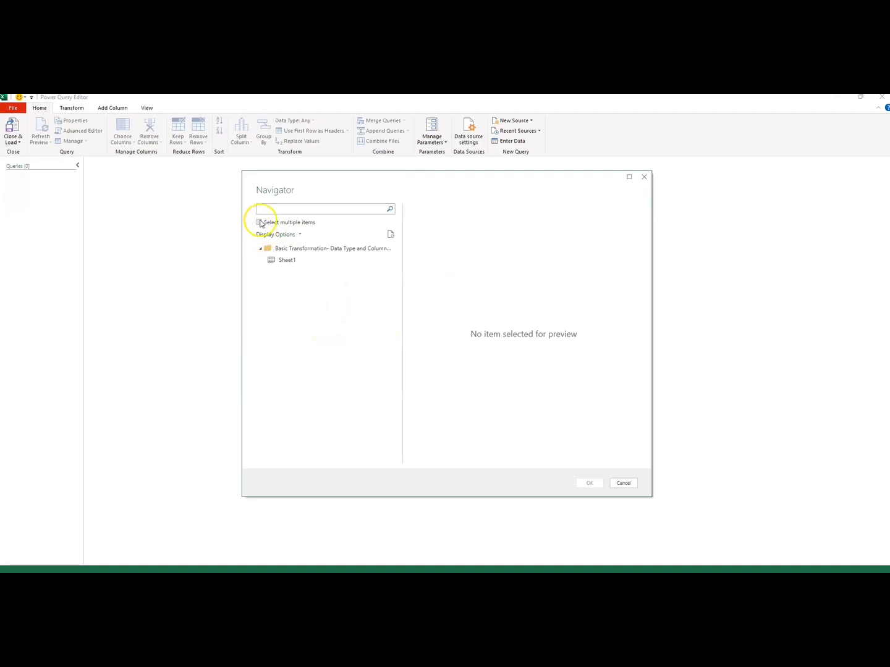
- Enable selection of multiple items and import Sheet1 from the workbook into the query editor
left_click(259, 223)
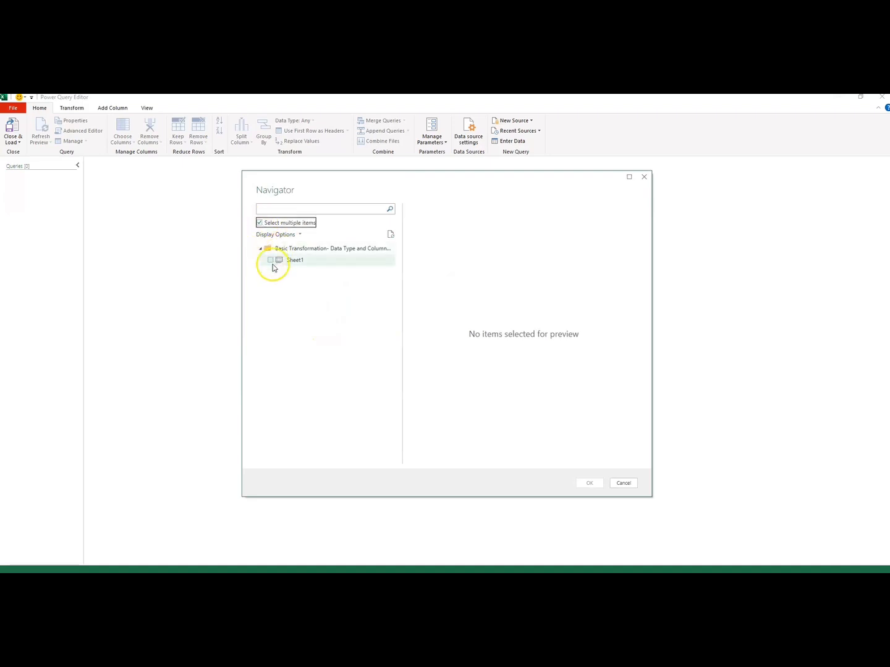
left_click(271, 261)
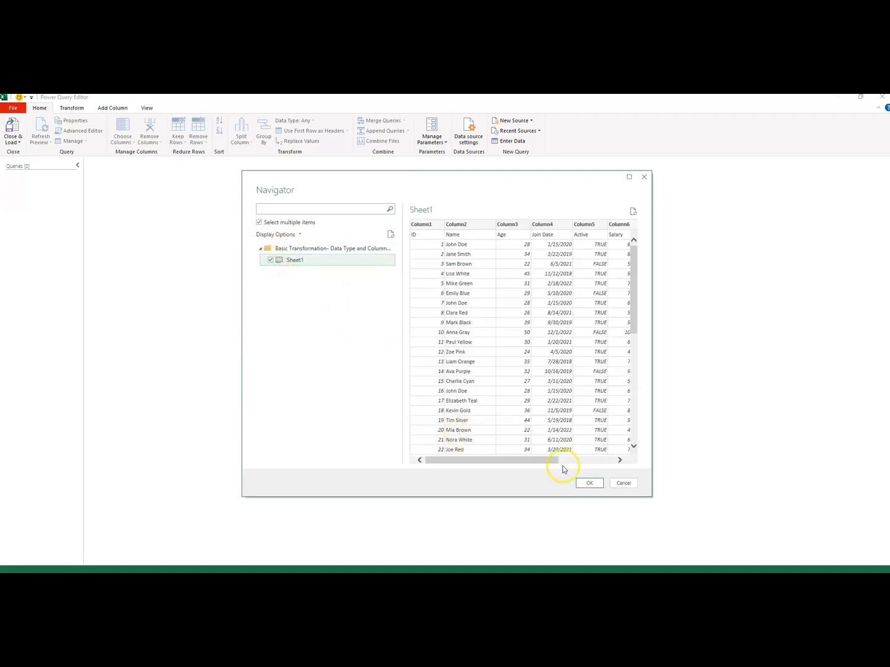
left_click(590, 483)
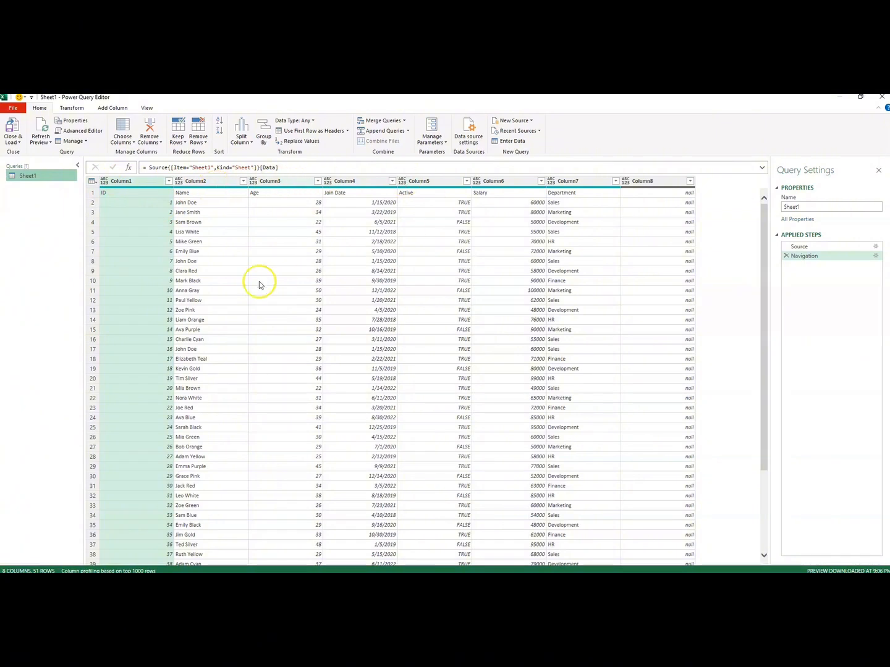
- Check the first-row cells of Column1 through Column4 for column titles
left_click(112, 198)
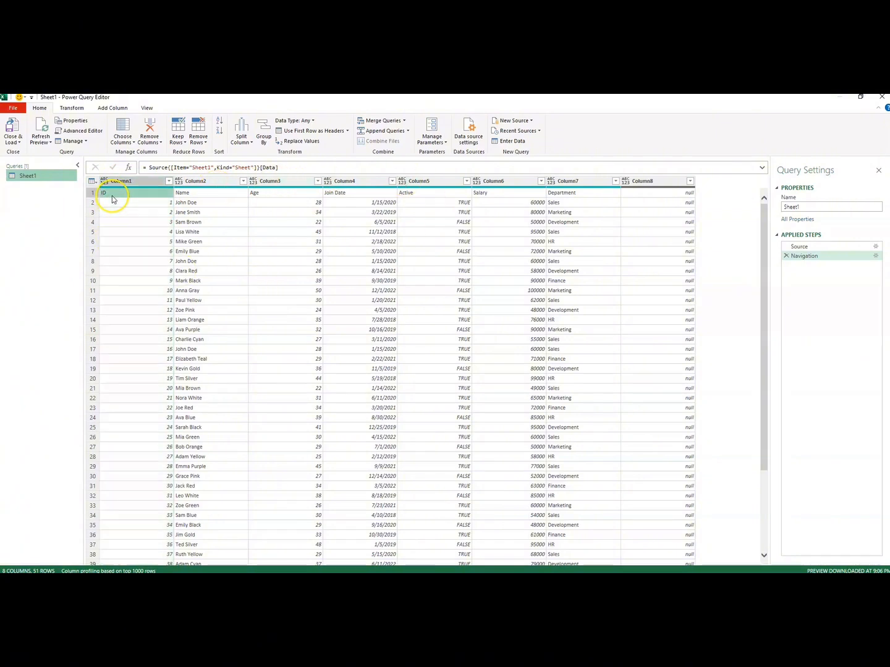
left_click(181, 199)
left_click(267, 198)
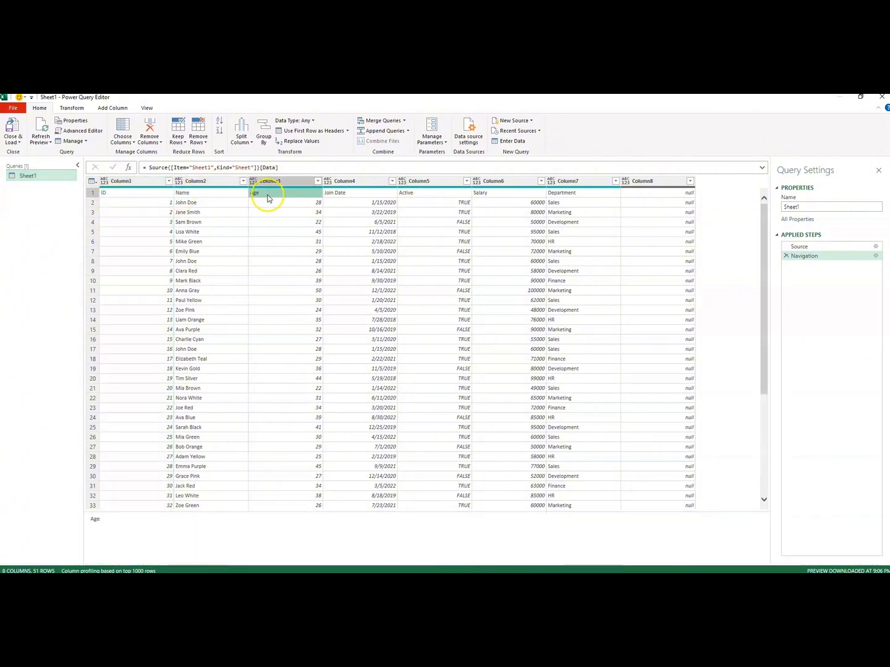
left_click(337, 194)
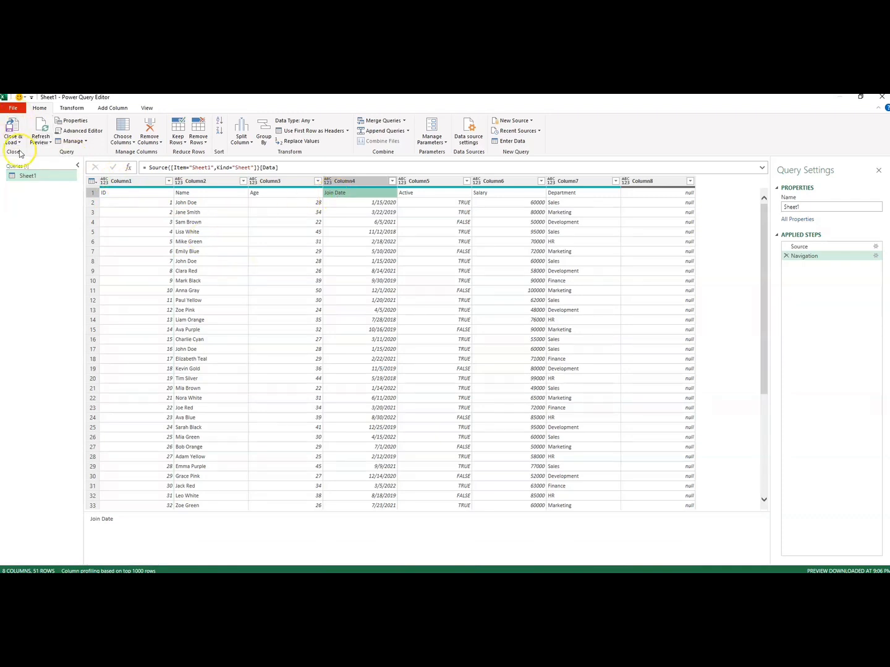
- Set the global data load type detection to never detect column types and headers for unstructured sources
left_click(9, 109)
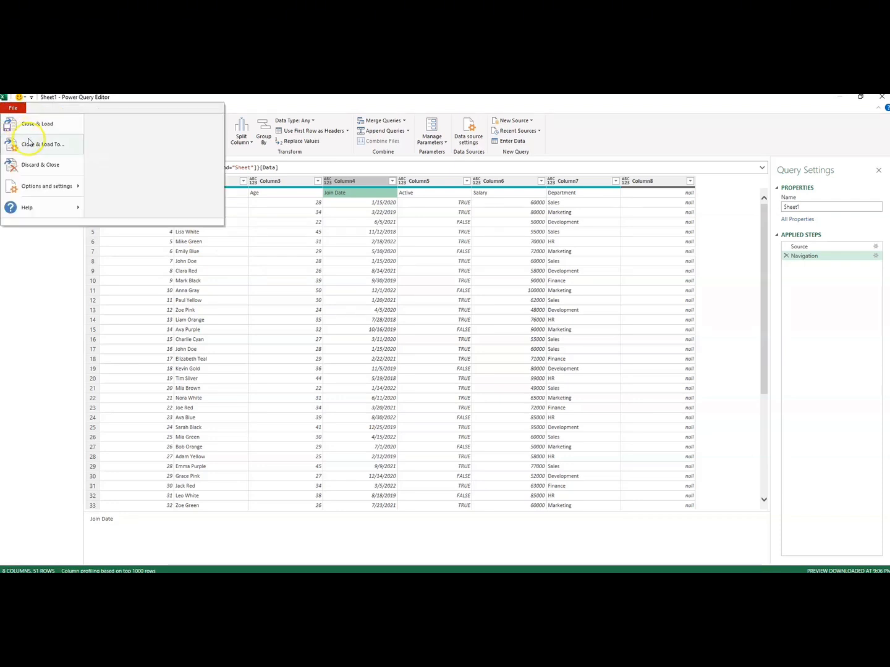
mouse_move(42, 186)
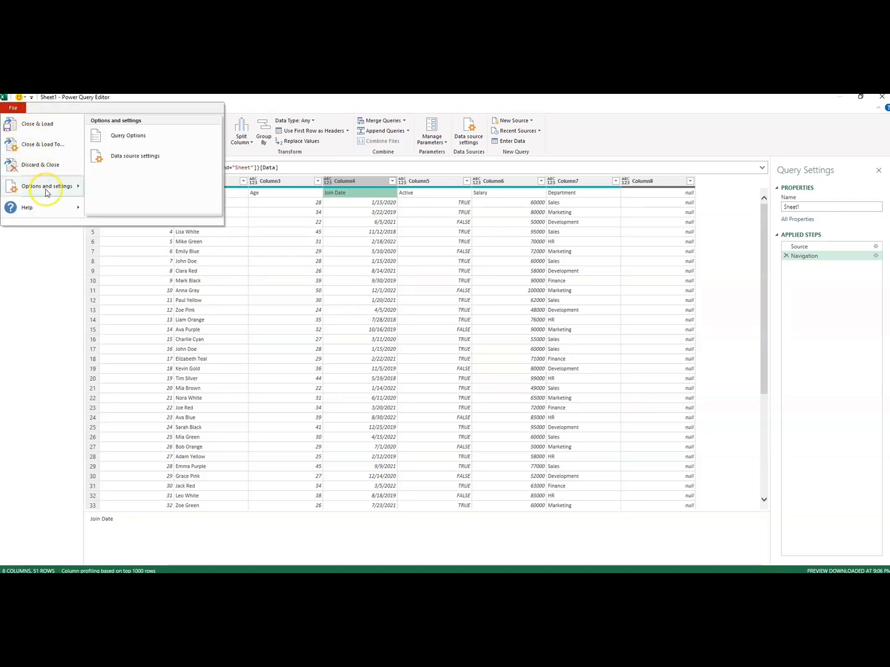
left_click(129, 139)
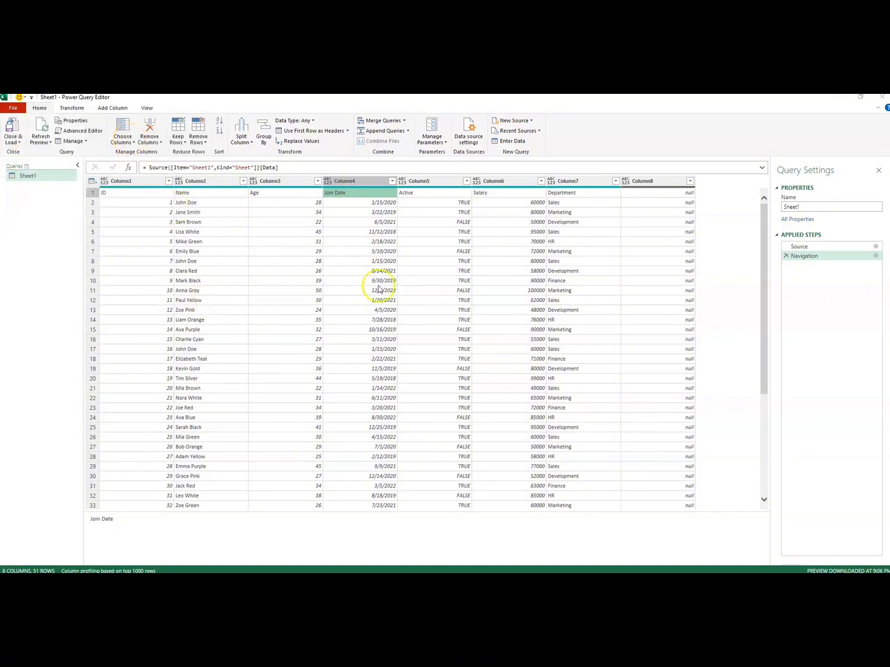
left_click_drag(354, 212, 349, 206)
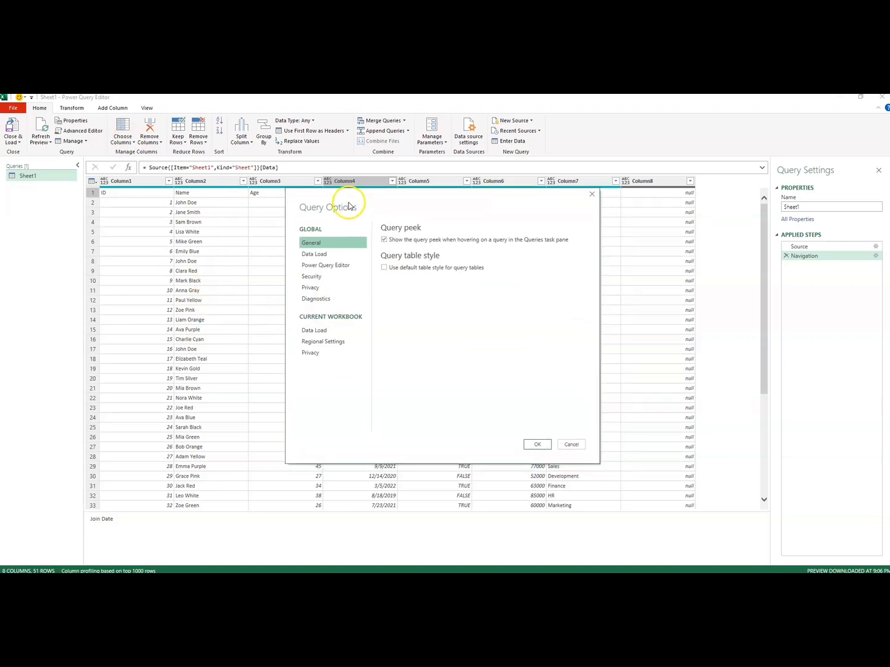
left_click(314, 254)
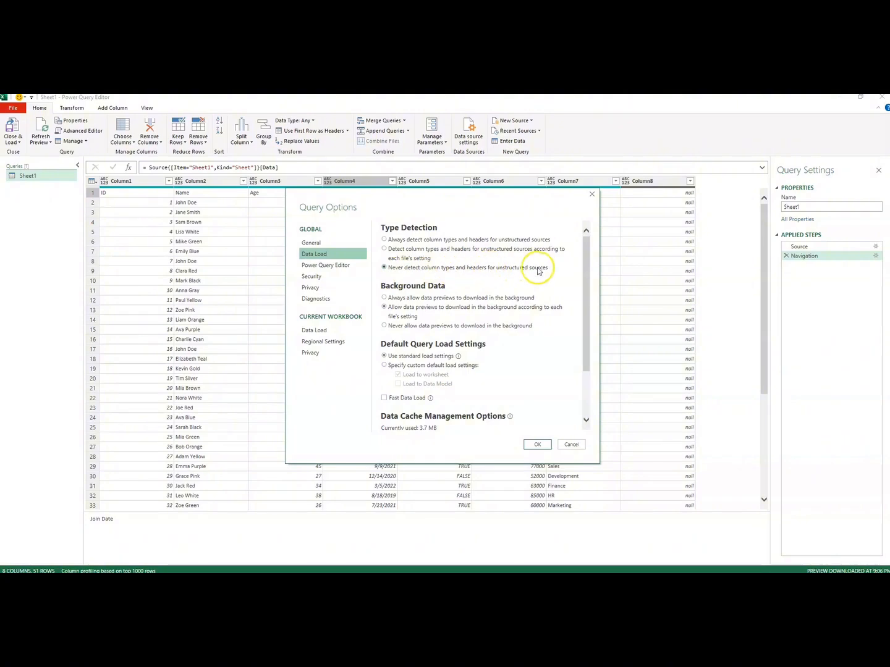
left_click(384, 249)
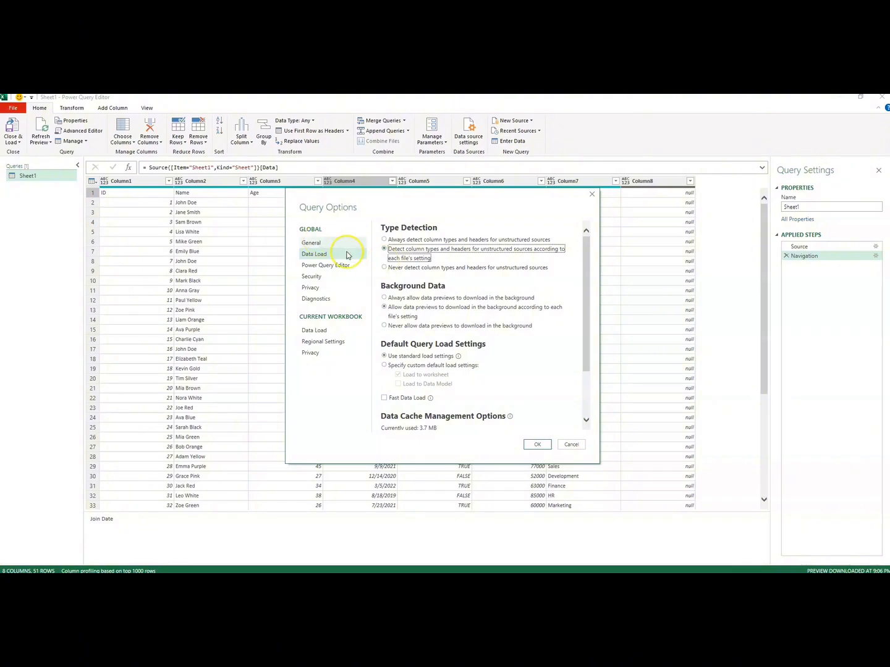
left_click(385, 267)
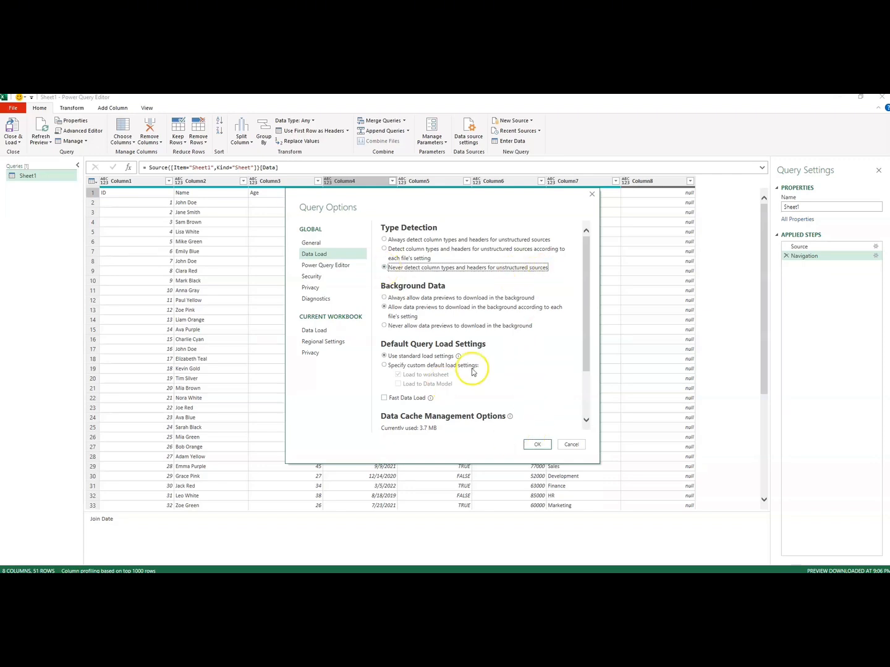
left_click(537, 445)
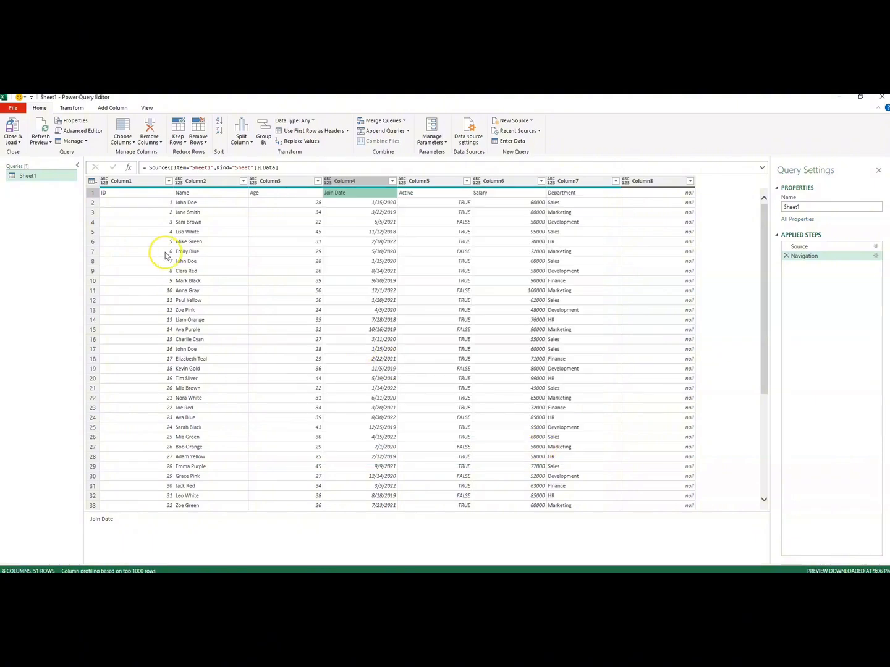
- Promote the first row of the Sheet1 query to column headers
left_click(110, 192)
left_click(225, 193)
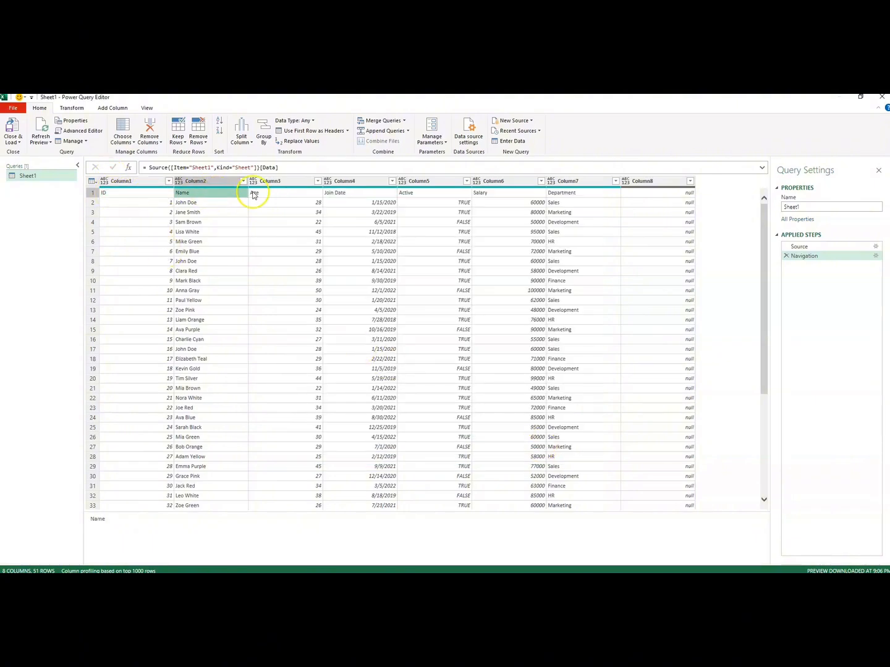
left_click(269, 195)
left_click(366, 194)
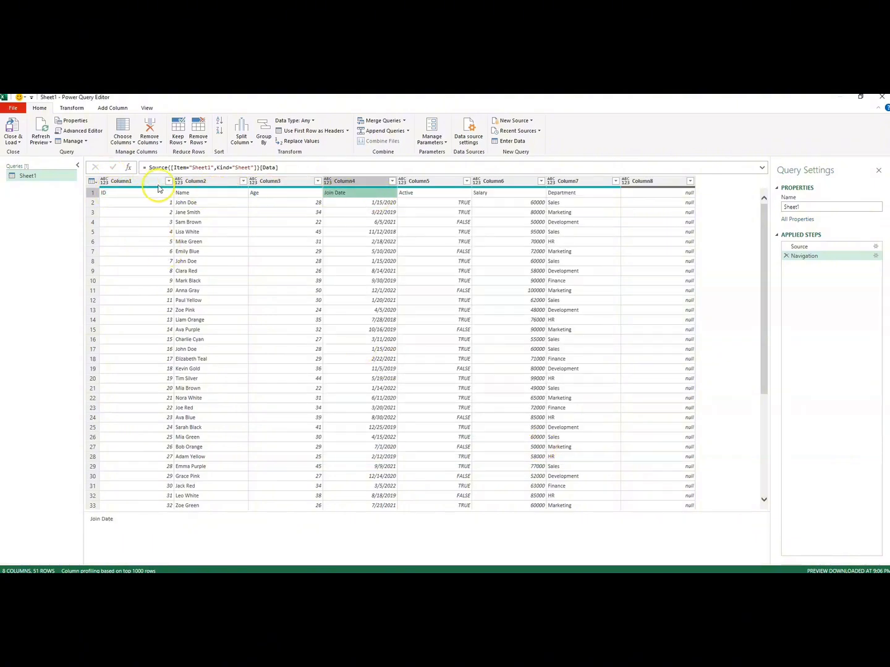
left_click(347, 130)
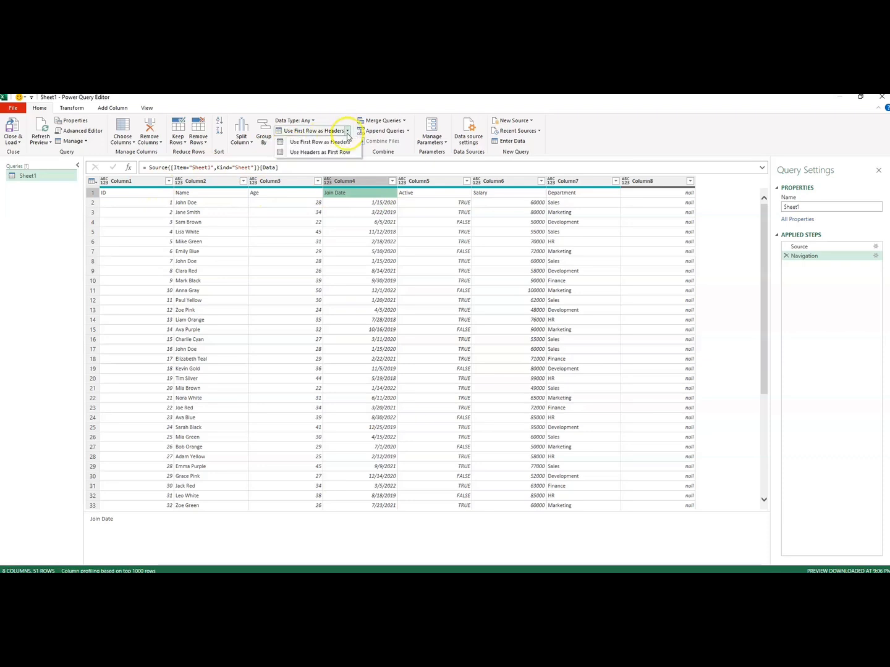
left_click(320, 142)
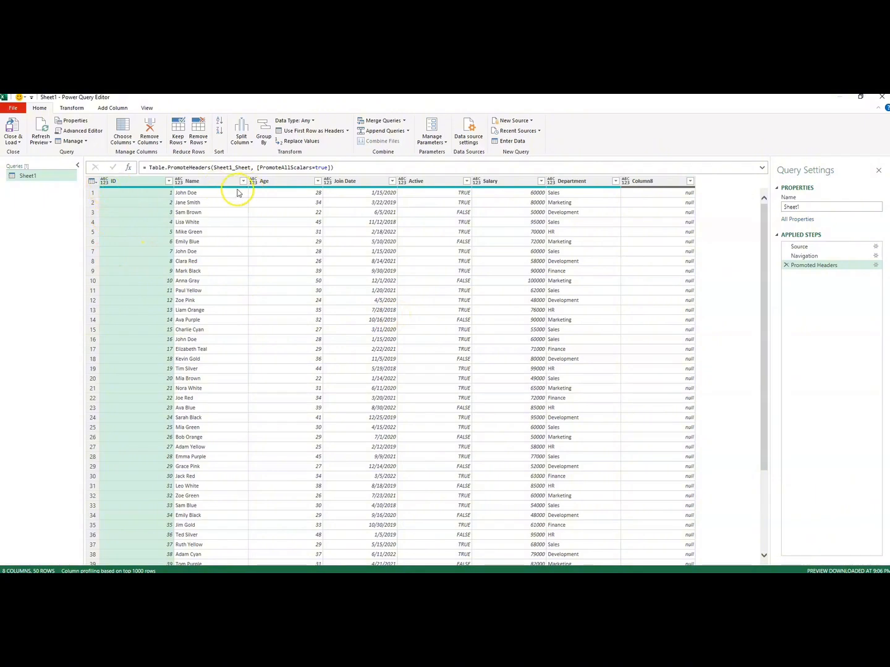
- Review the data types offered for the ID column and examine the Salary and Join Date columns
left_click(104, 182)
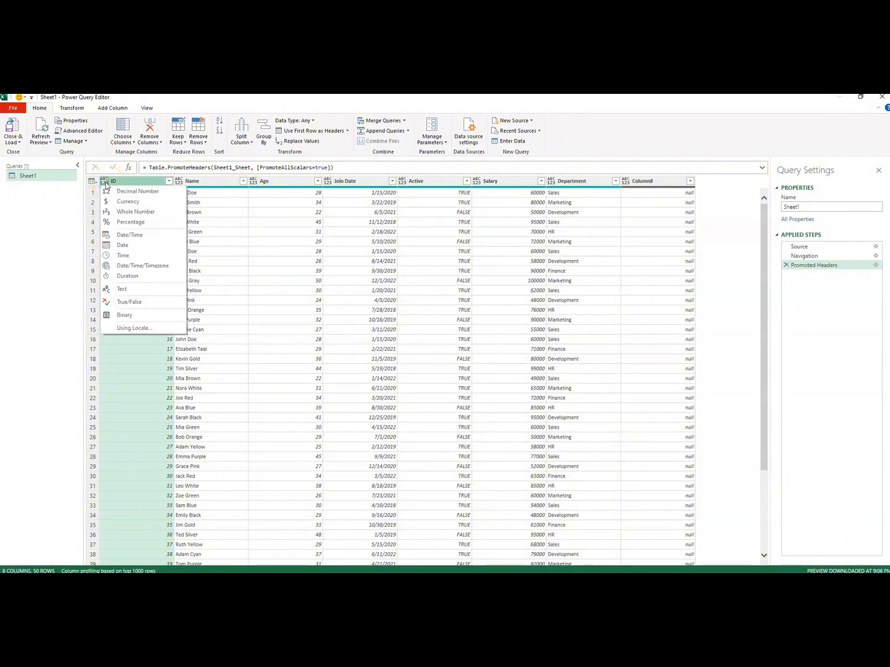
left_click(104, 185)
left_click(104, 185)
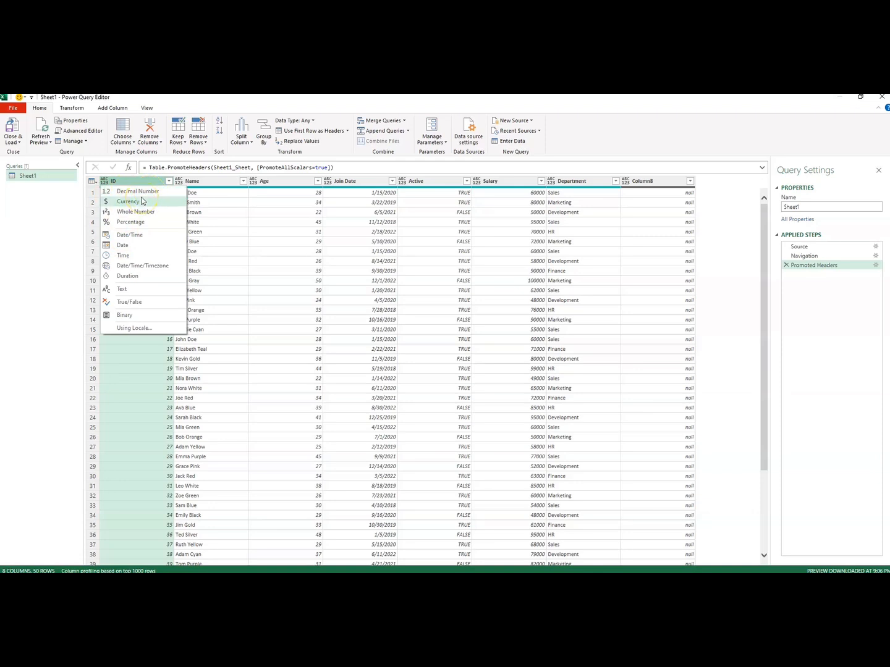
left_click(131, 225)
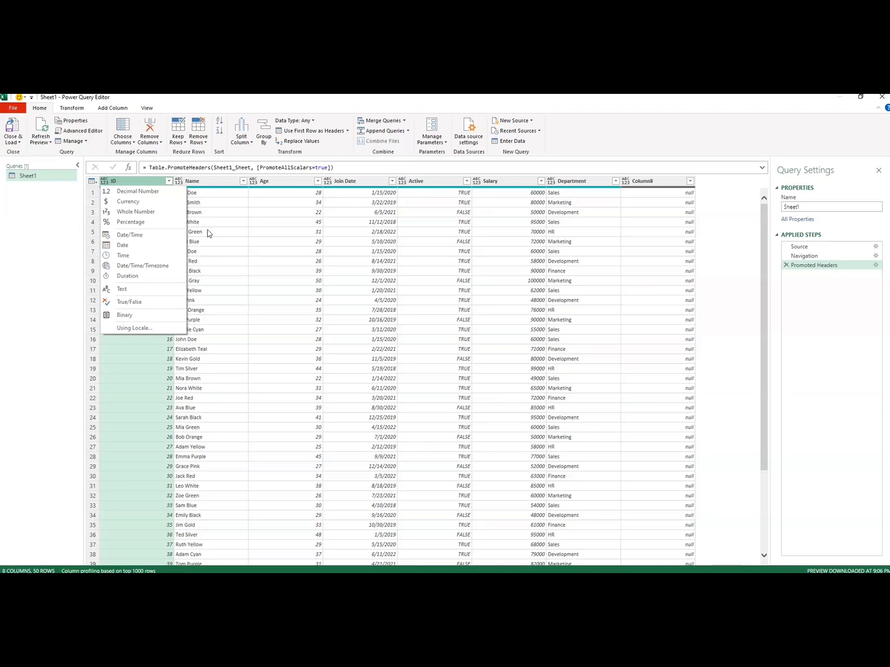
left_click(507, 186)
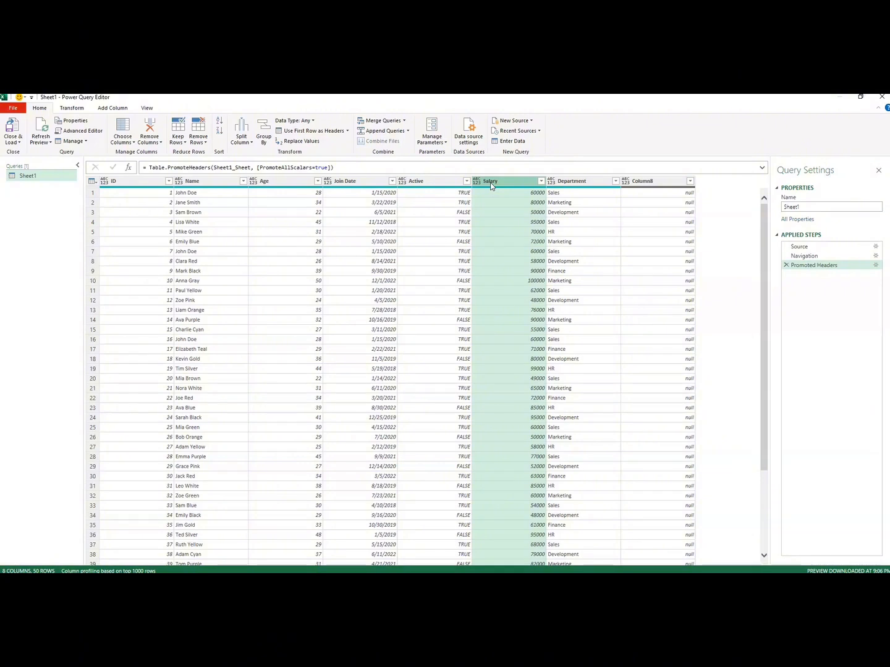
left_click(359, 183)
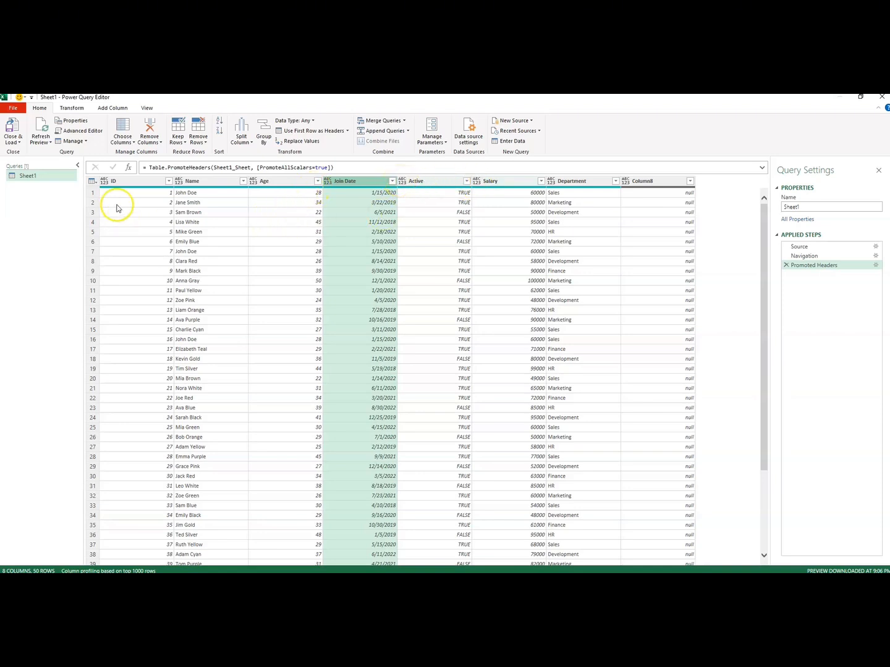
left_click(105, 181)
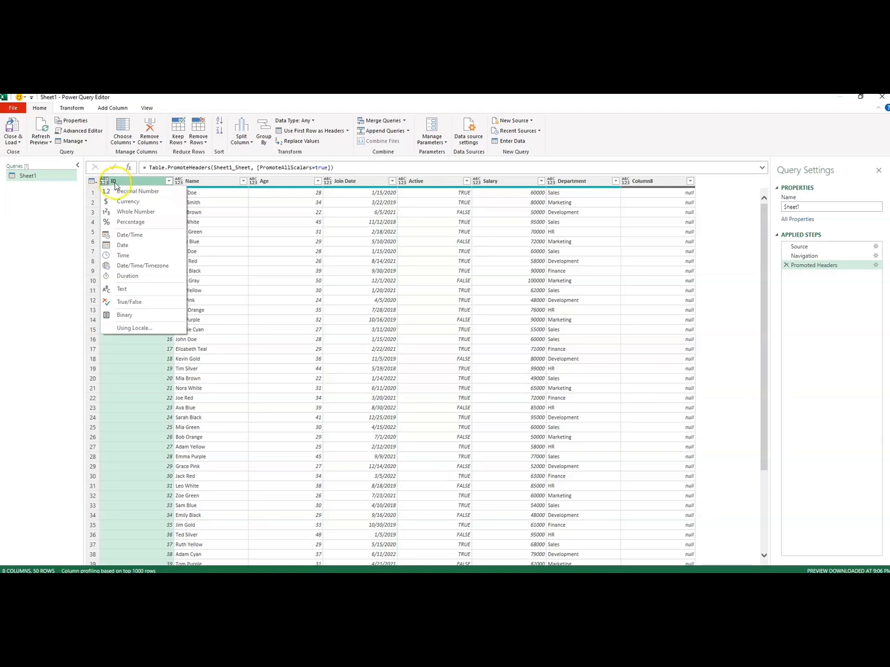
left_click(110, 181)
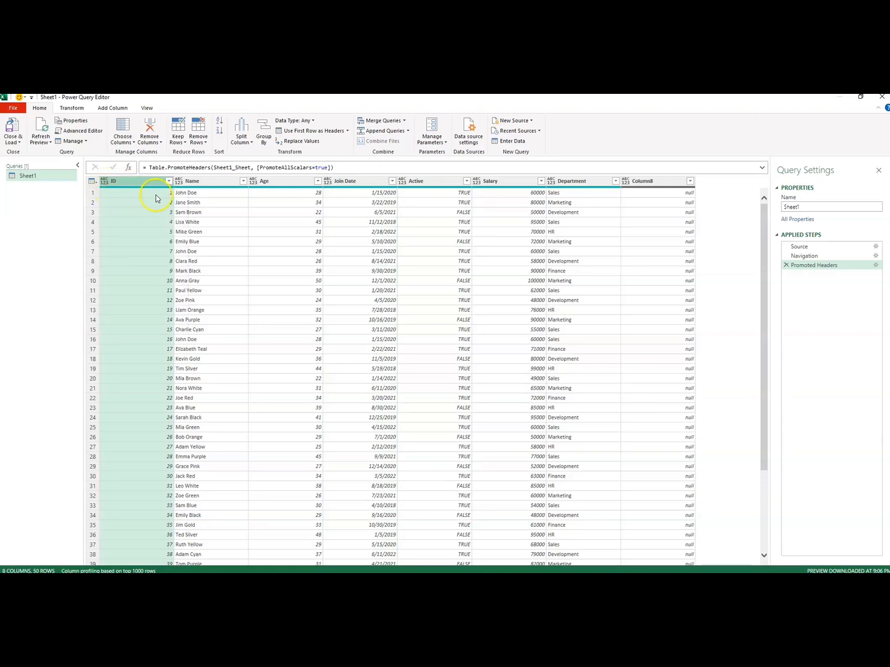
- Set the ID column's data type to Whole Number and the Name column's to Text
left_click(104, 182)
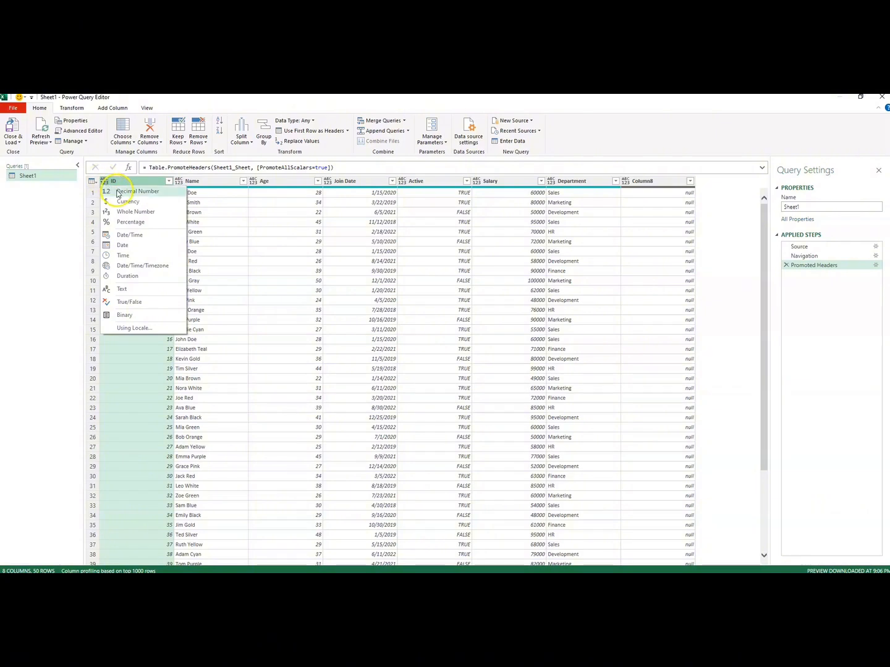
left_click(122, 212)
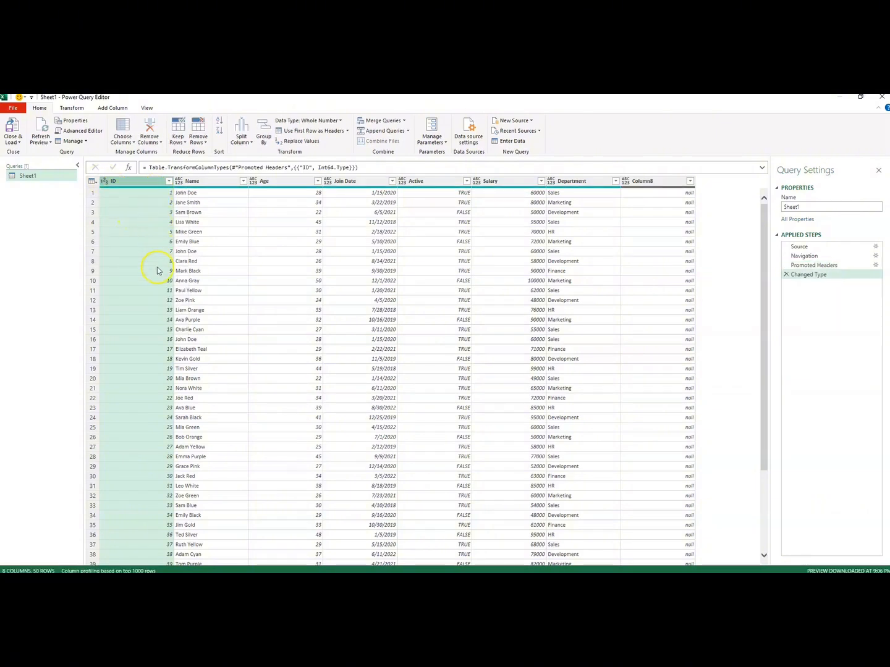
left_click(178, 181)
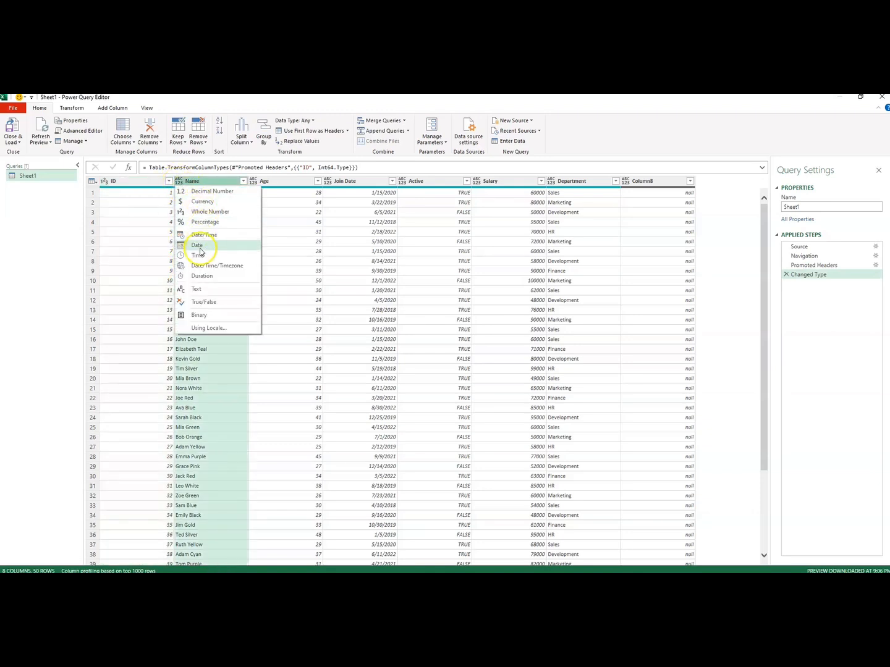
left_click(198, 289)
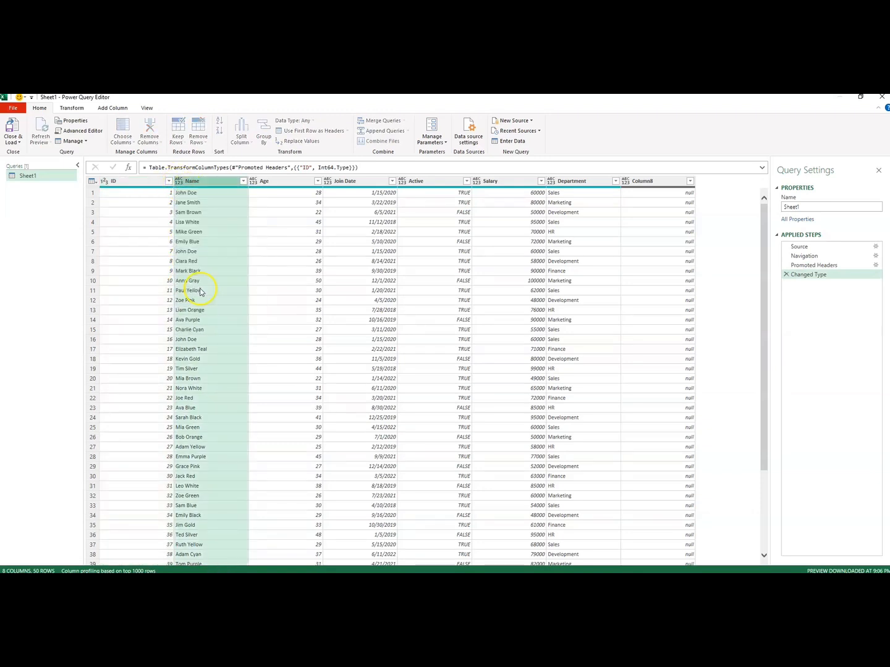
- Set the Age column's data type to Whole Number and the Join Date column's to Date
left_click(253, 181)
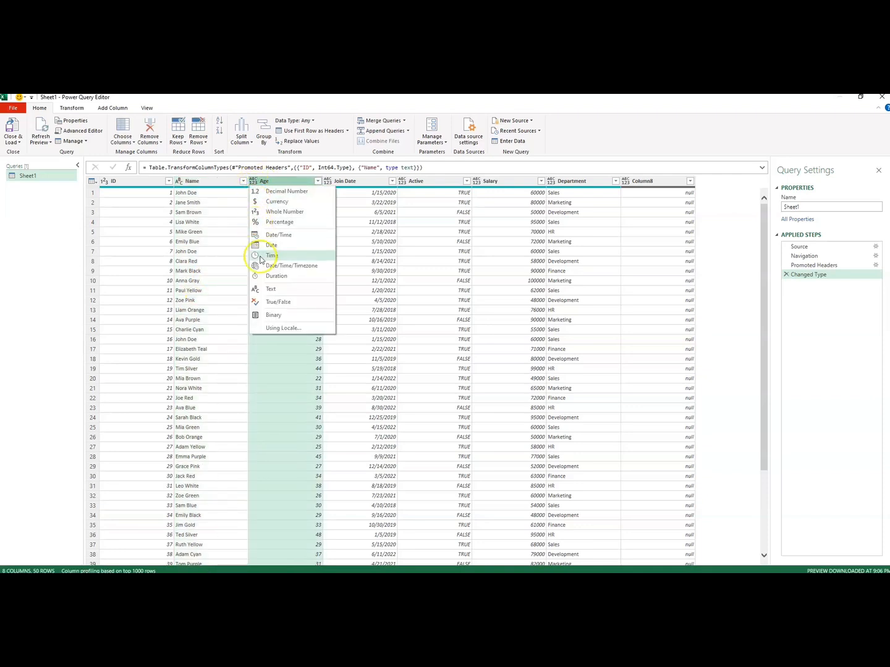
left_click(271, 212)
left_click(327, 181)
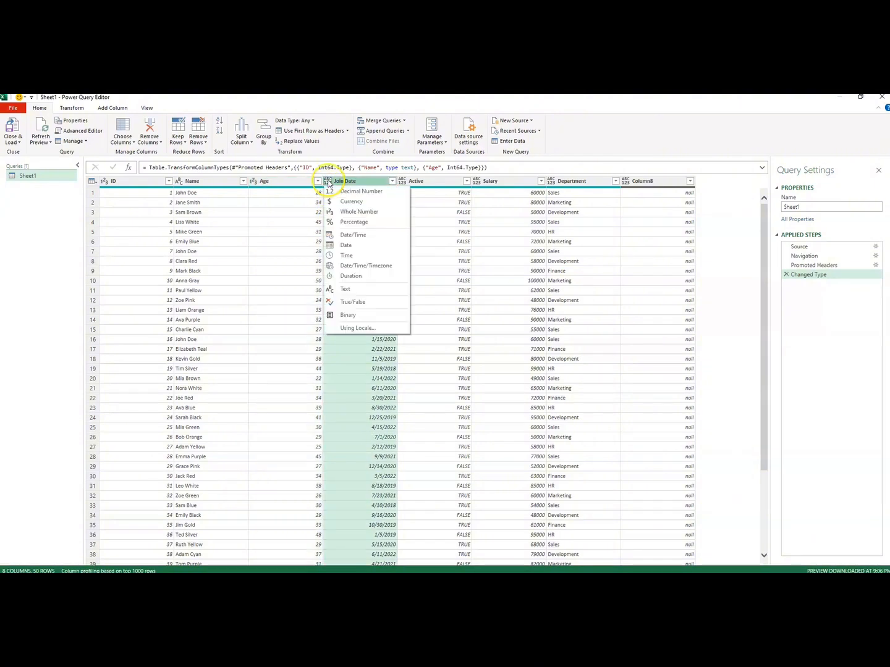
left_click(344, 246)
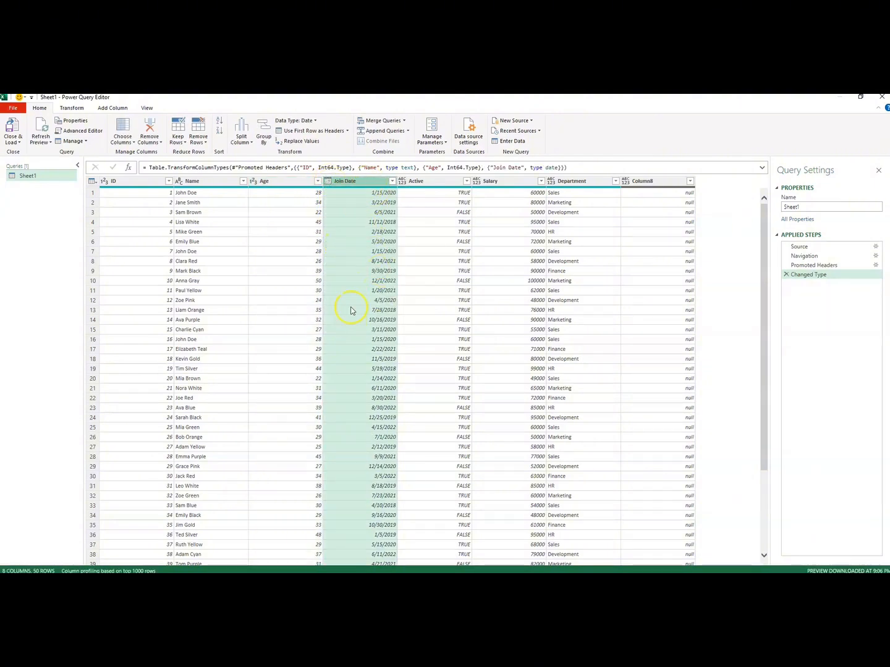
- Set the Active column's data type to True/False
mouse_move(330, 190)
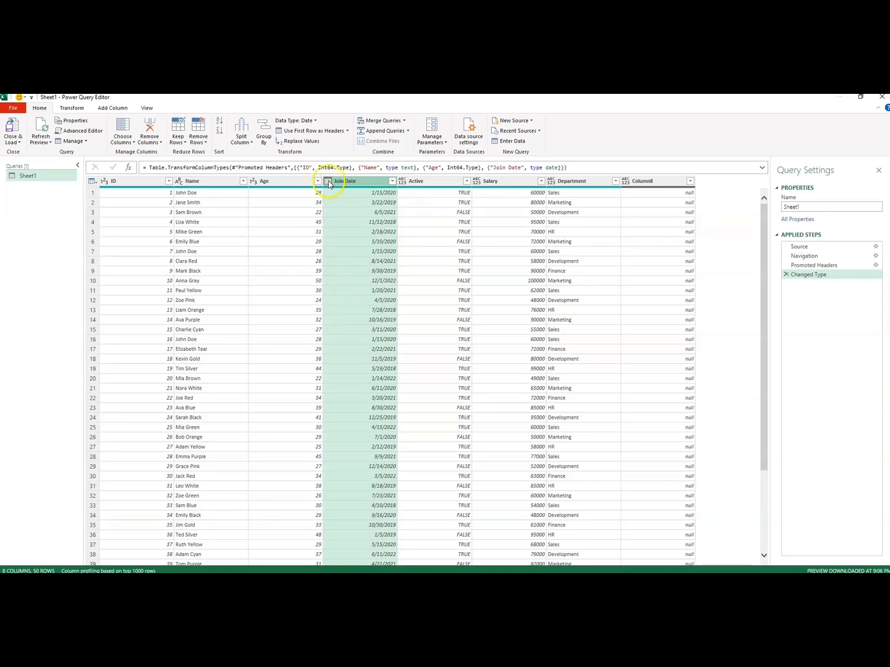
left_click(403, 183)
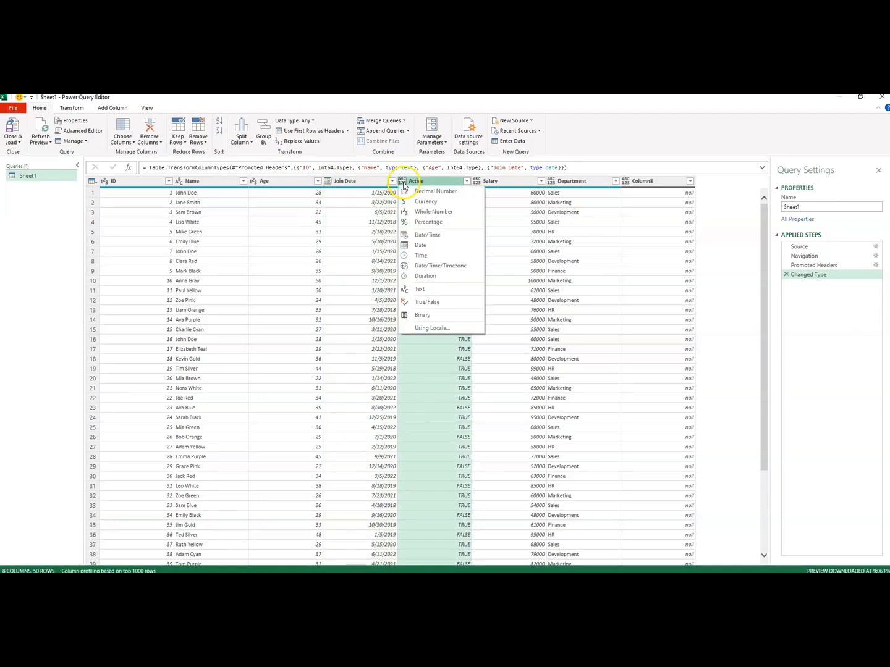
left_click(424, 304)
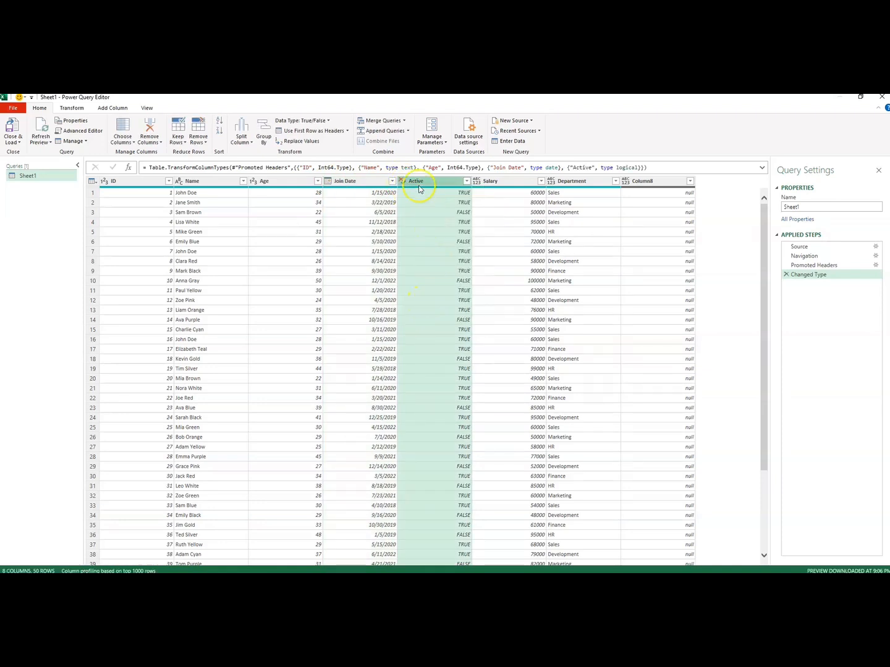
- Set the Salary column's data type to Currency, replacing the existing conversion, and the Department column's to Text
left_click(477, 181)
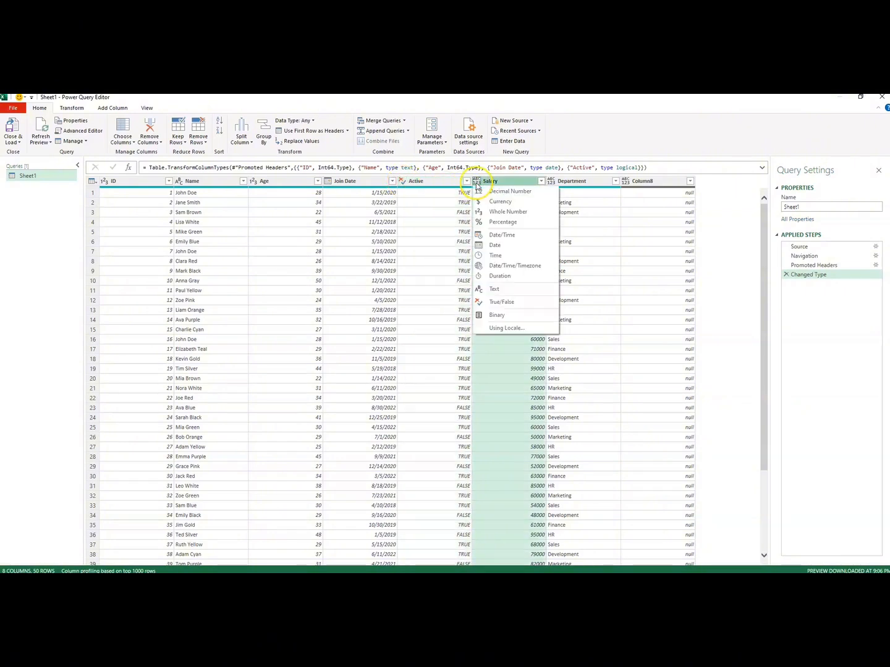
left_click(493, 212)
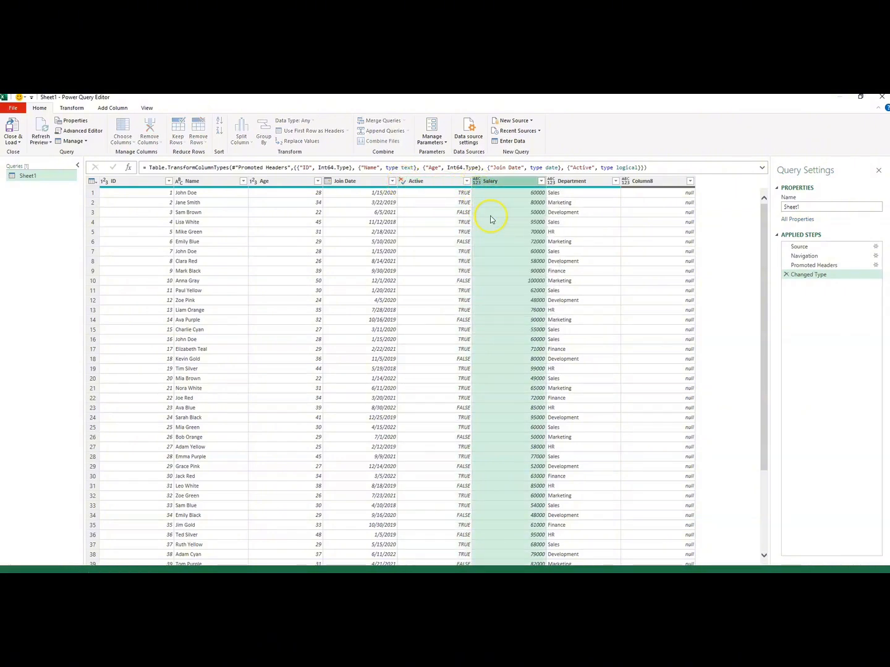
left_click(477, 182)
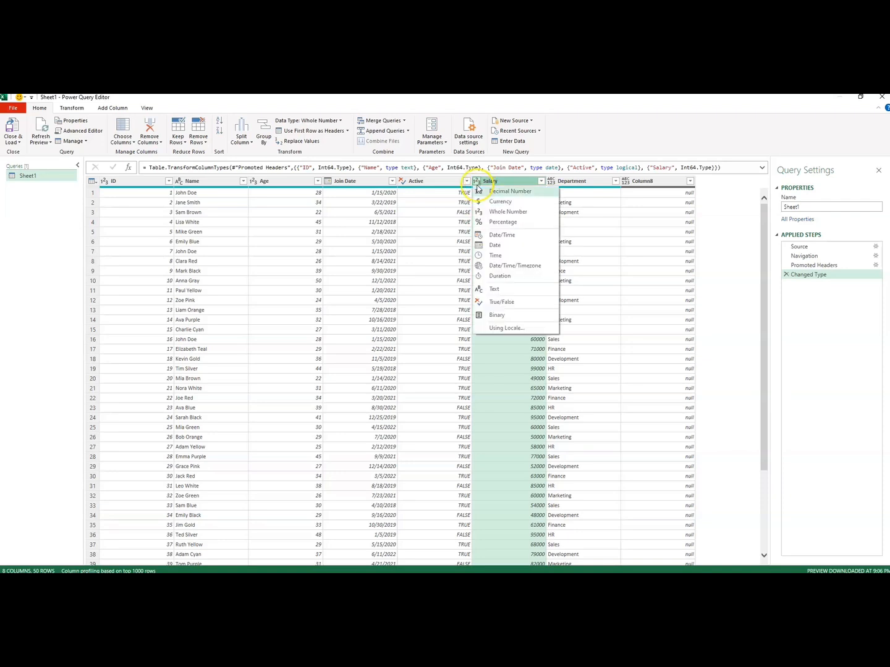
left_click(492, 205)
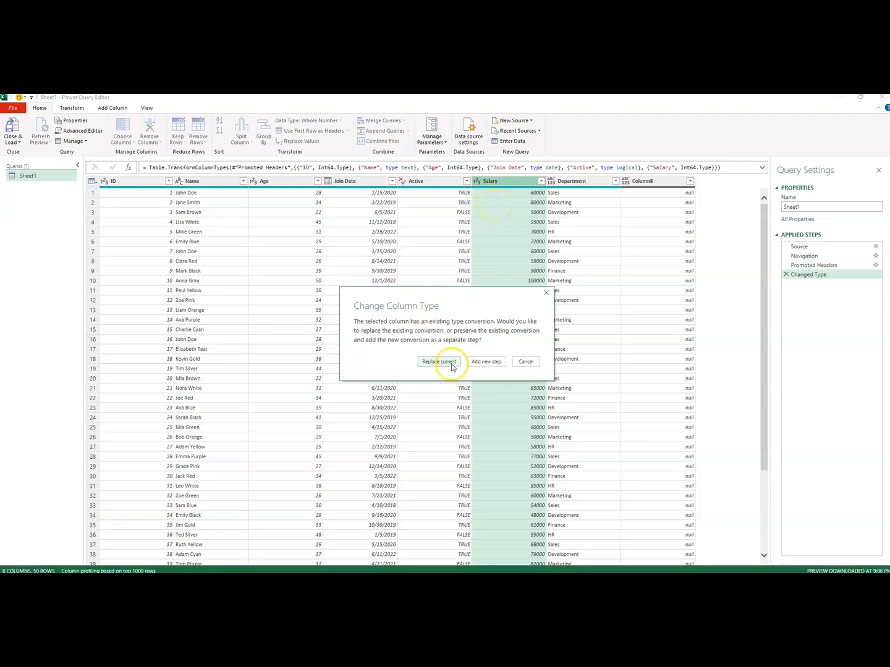
left_click(451, 362)
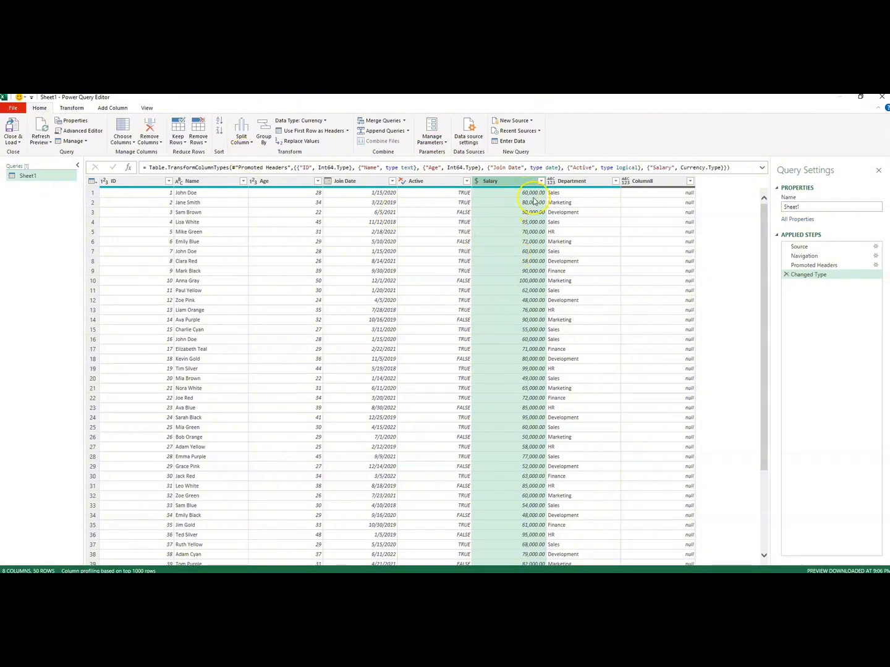
left_click(551, 181)
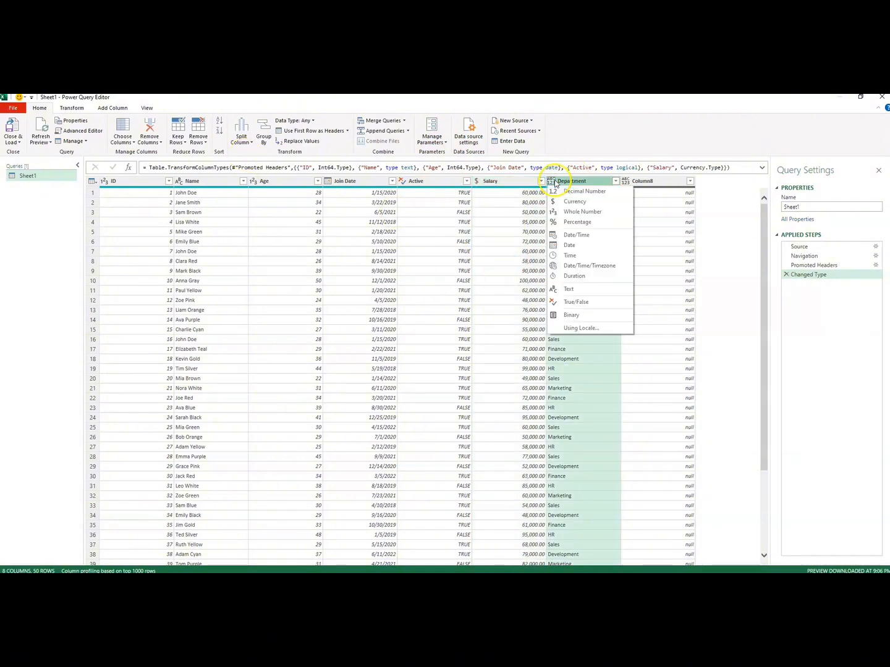
left_click(569, 289)
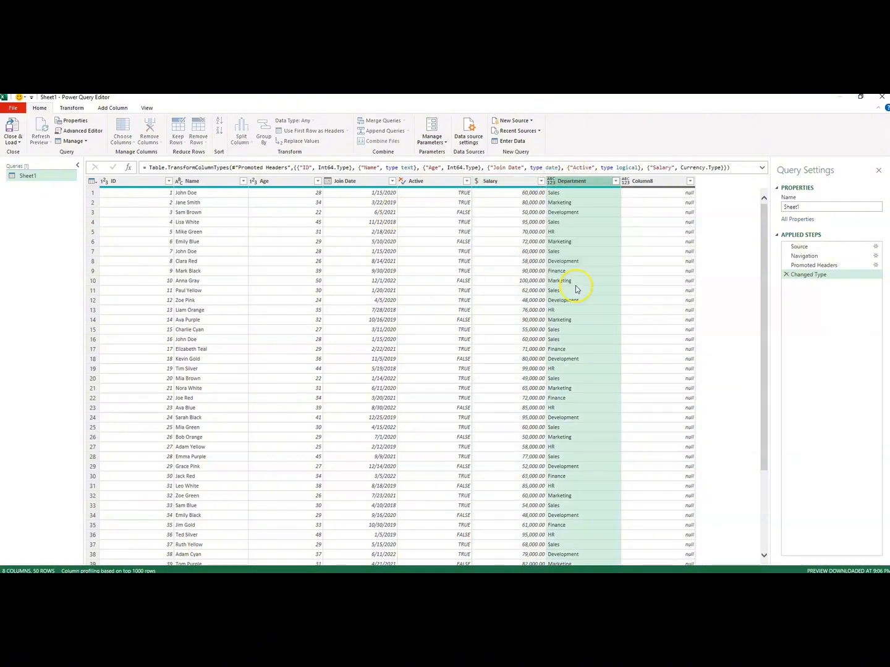
- Remove the empty Column8 from the table
left_click(634, 183)
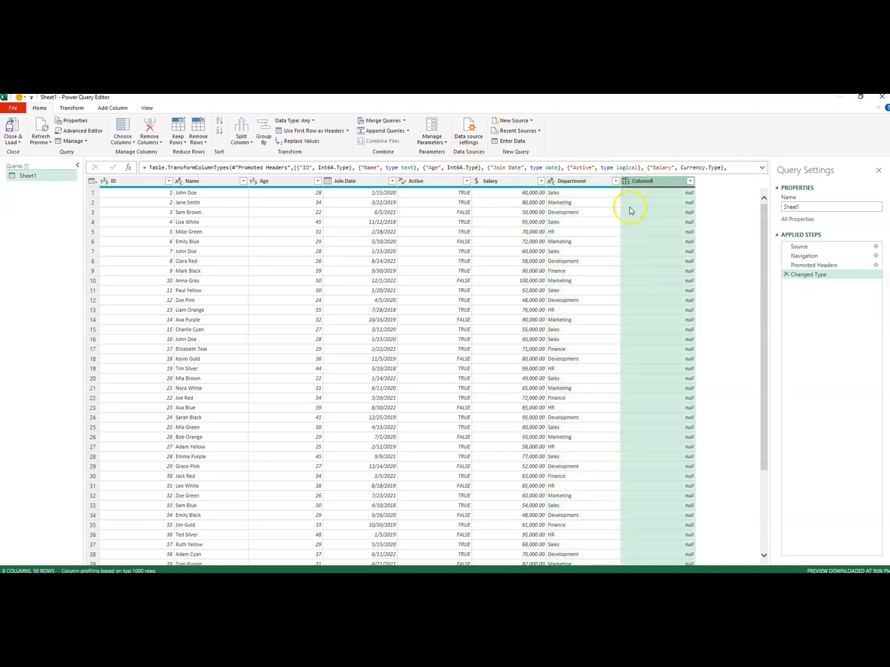
right_click(631, 191)
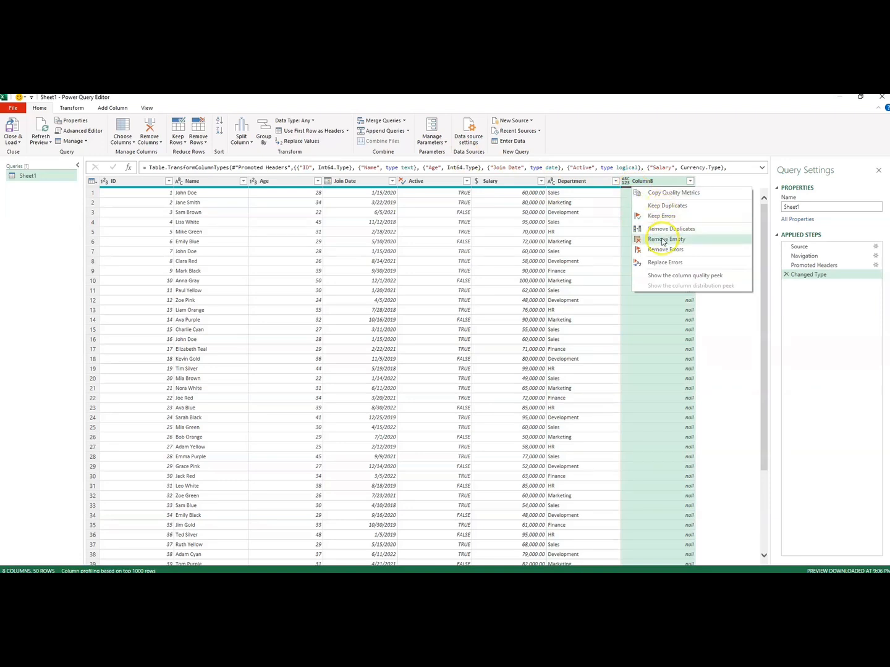
left_click(640, 181)
right_click(641, 183)
left_click(655, 198)
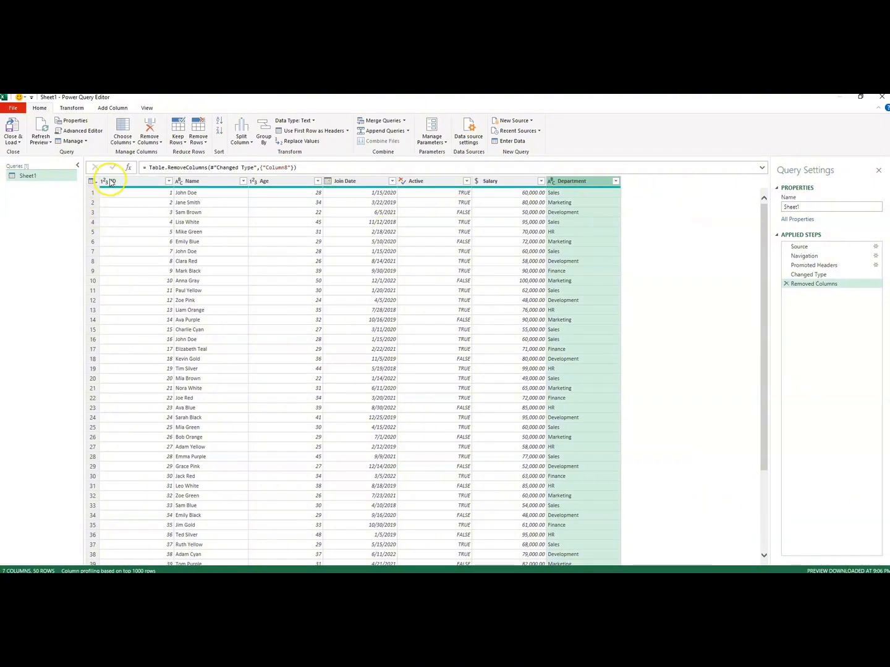
- Sort the rows by Join Date in descending order and delete that sort from the applied steps
left_click(344, 181)
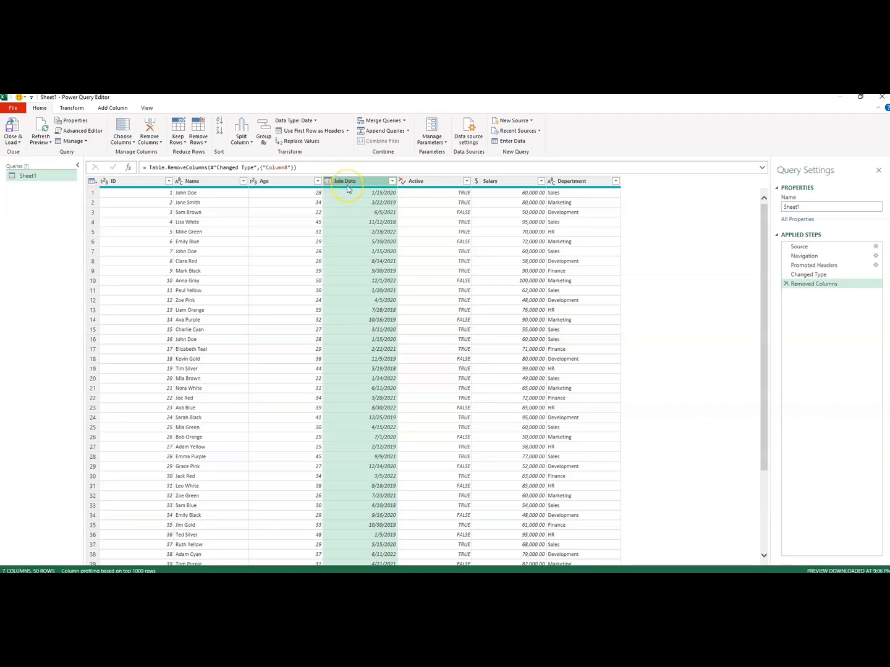
left_click(342, 187)
left_click(392, 181)
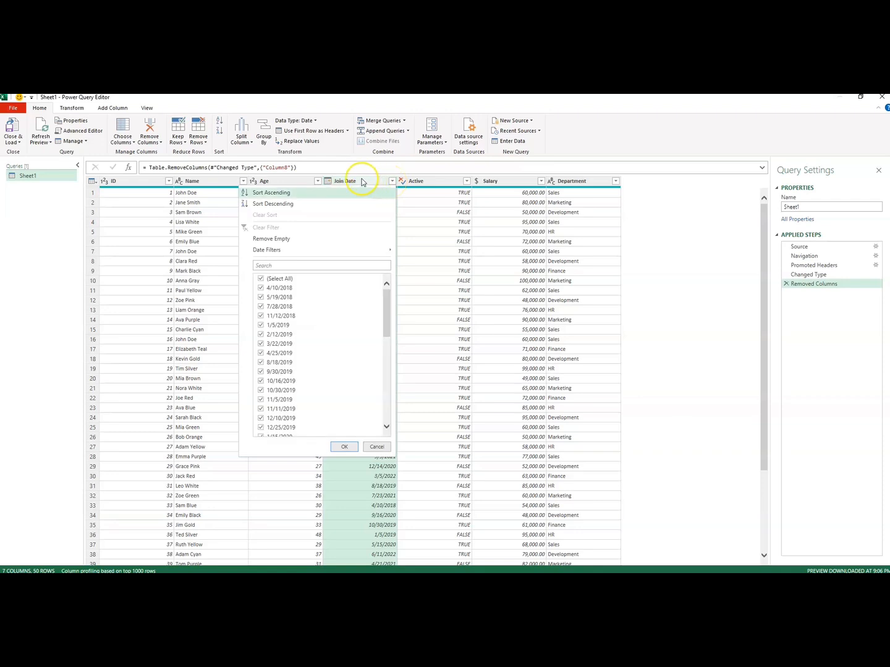
left_click(275, 205)
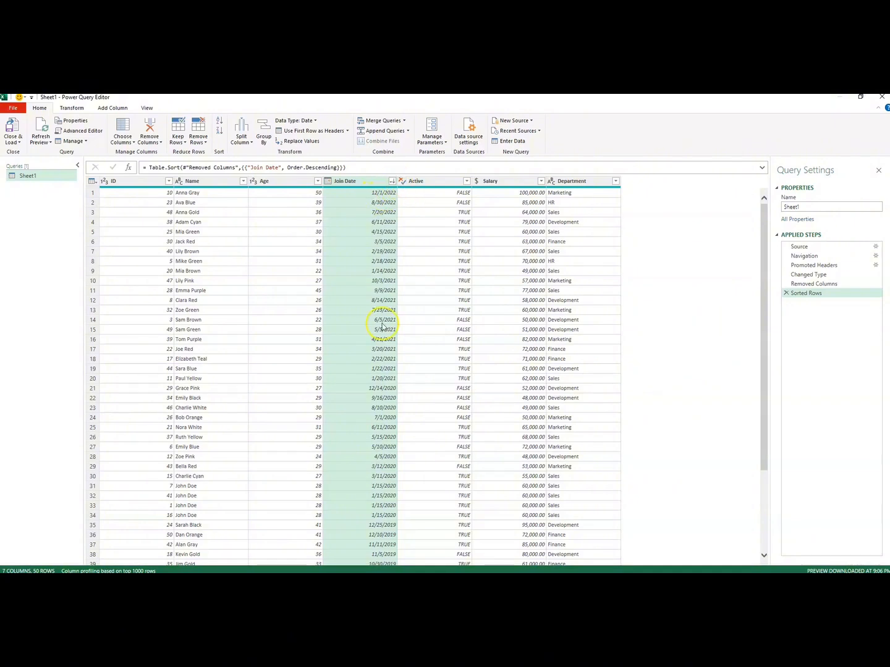
left_click(392, 181)
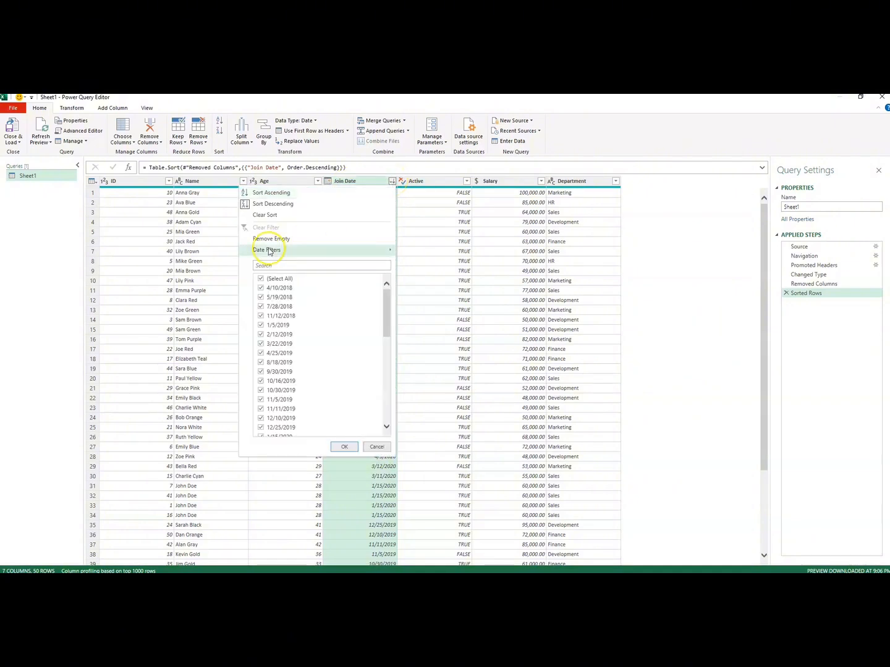
left_click(419, 272)
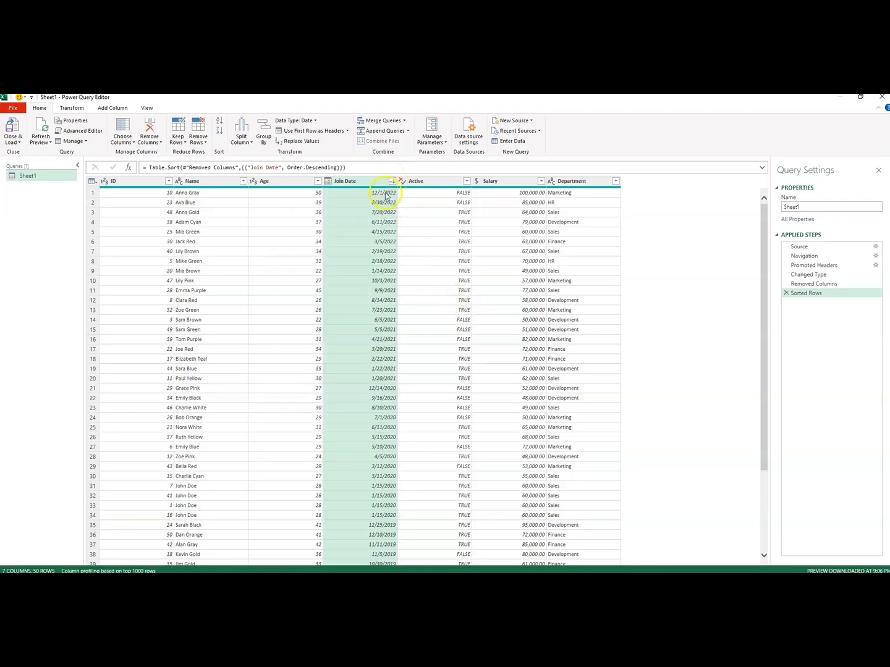
left_click(787, 293)
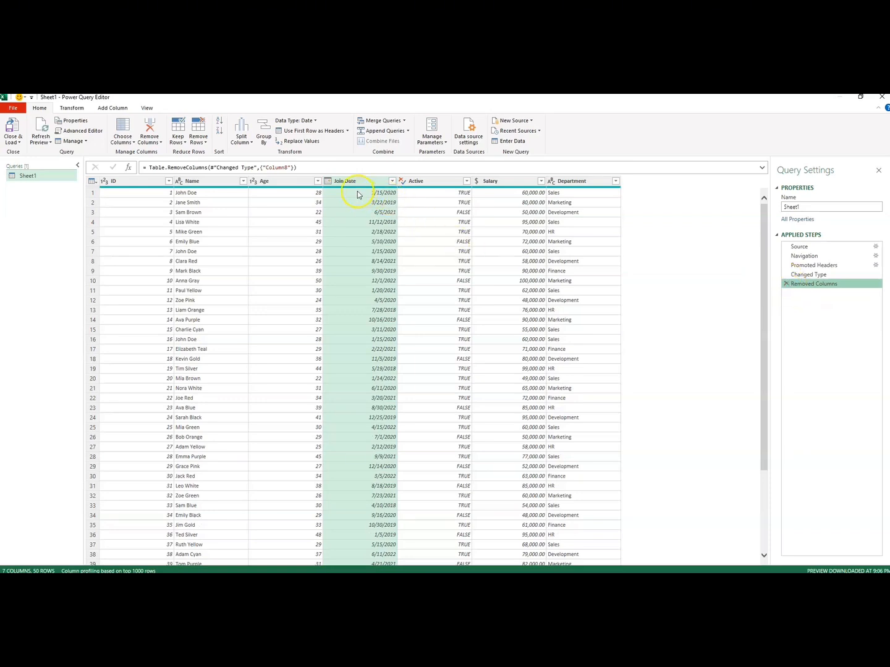
- Set the Join Date column's data type to Text and sort the rows by it in descending order
left_click(327, 181)
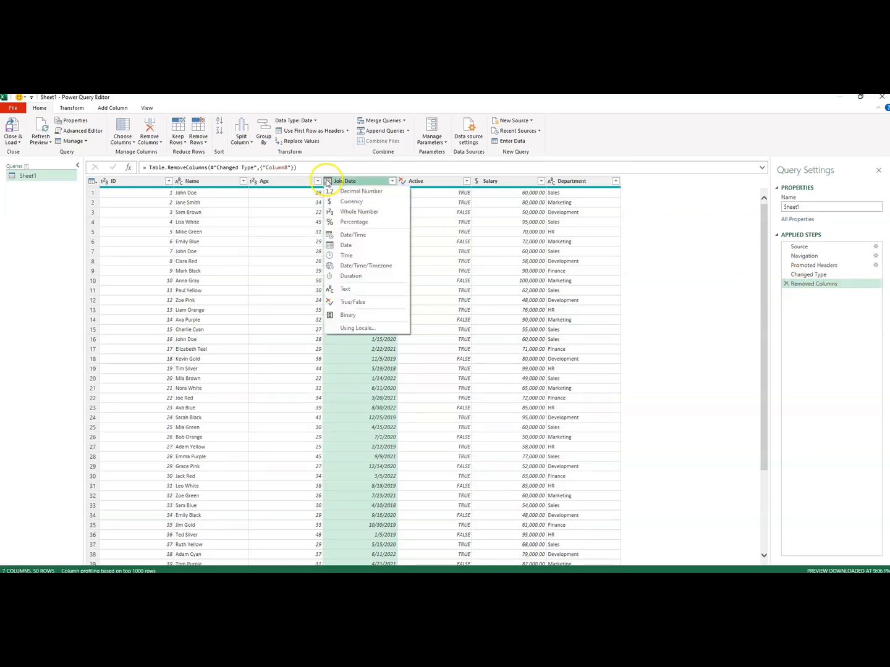
left_click(370, 291)
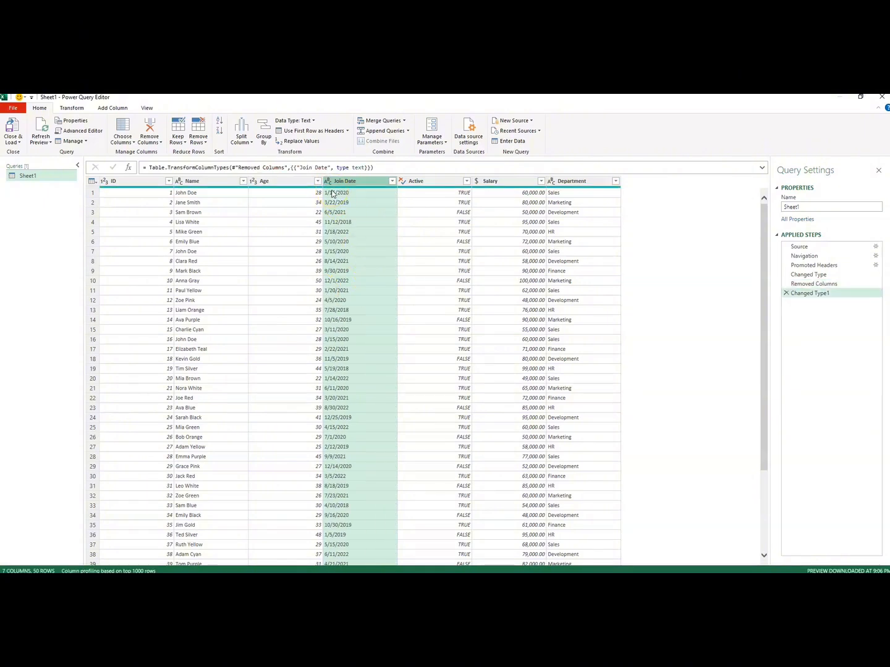
left_click(392, 181)
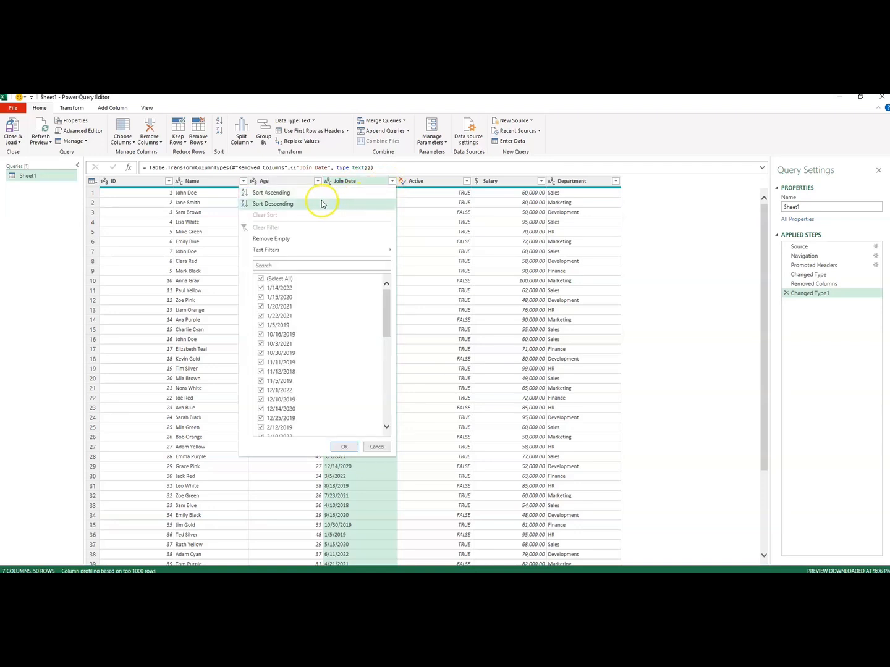
left_click(303, 204)
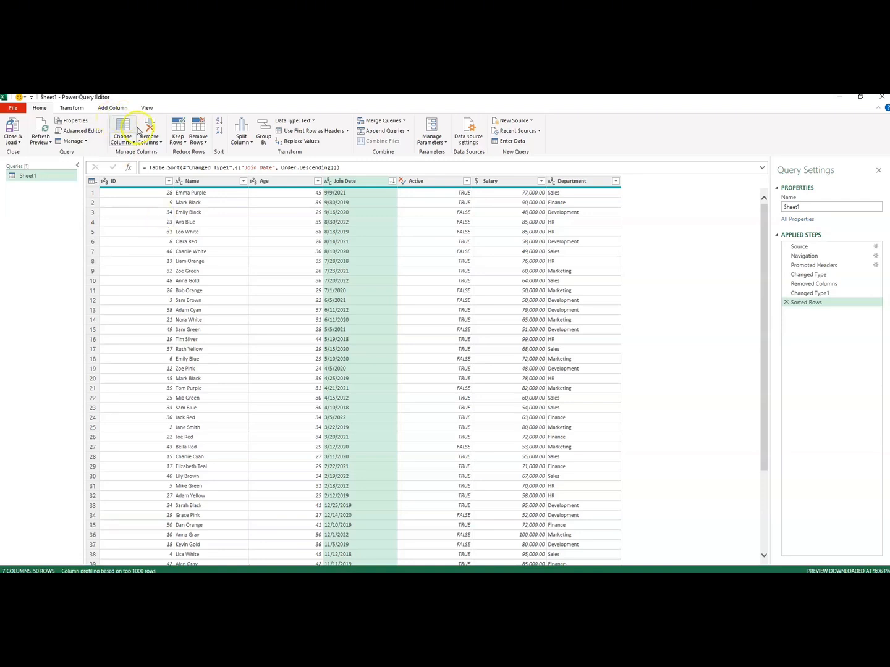
- Turn on Column quality and Column distribution in the data preview and check the distinct and unique values of the first columns
left_click(116, 181)
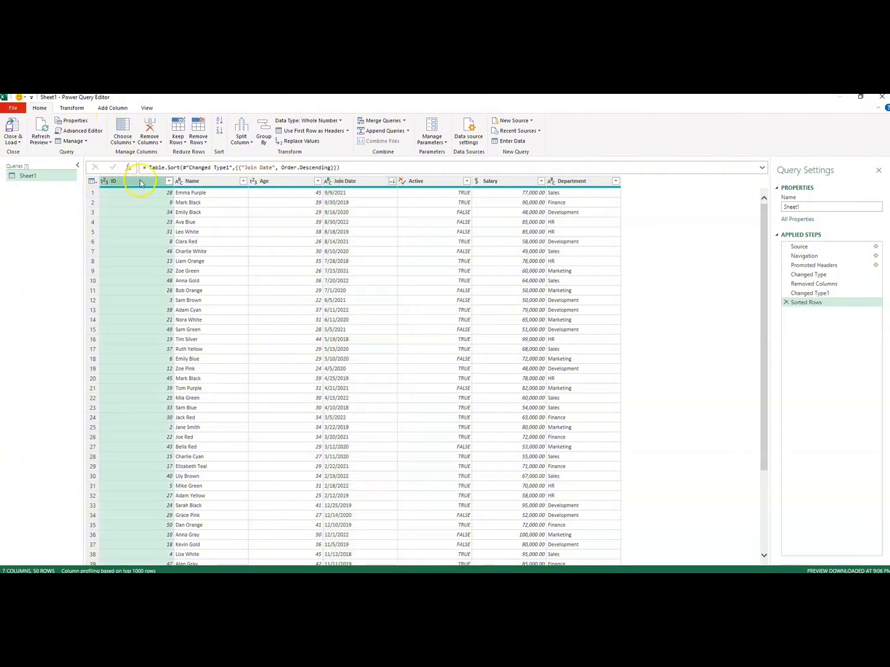
left_click(147, 108)
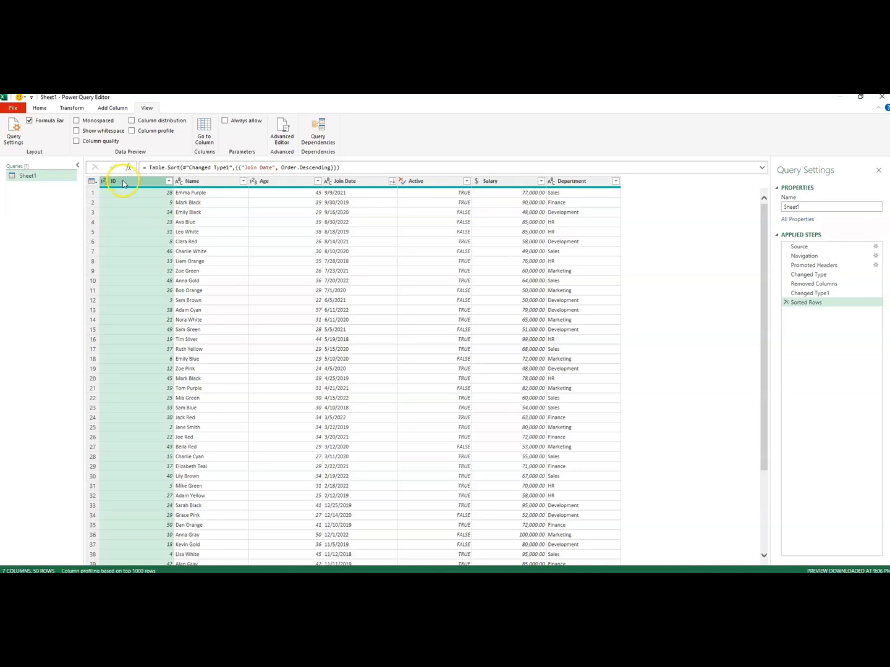
left_click(76, 141)
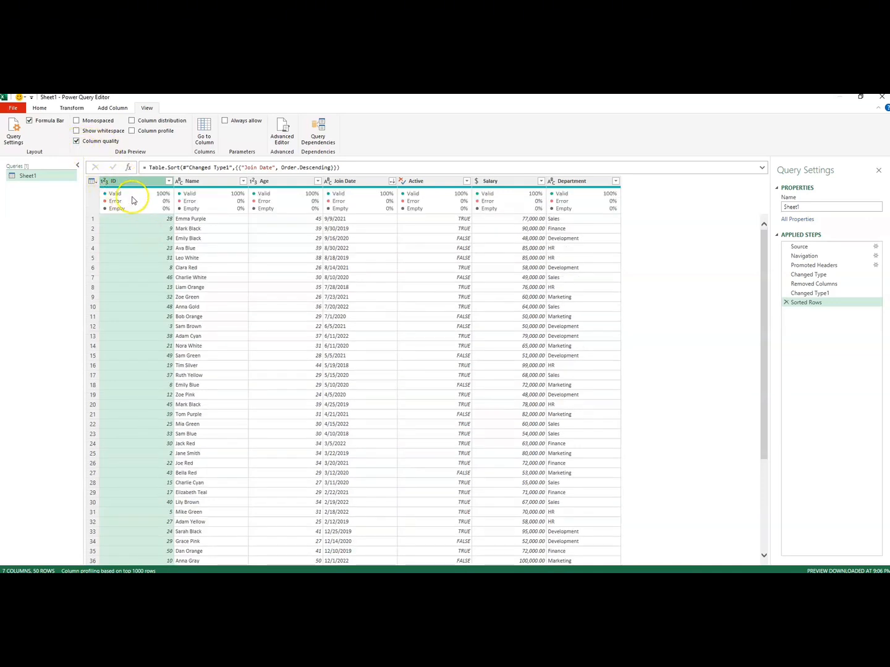
mouse_move(160, 195)
left_click(131, 121)
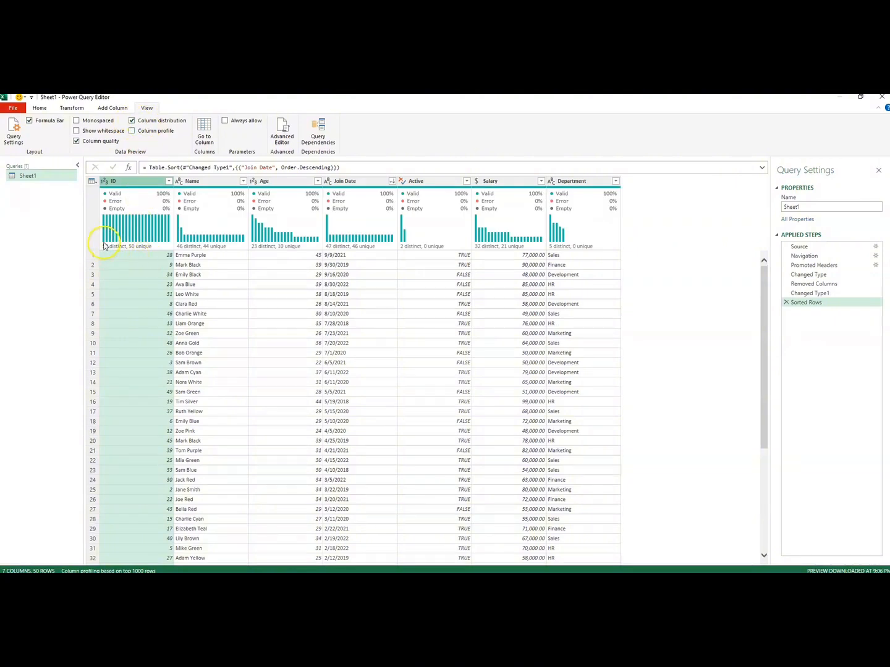
mouse_move(117, 249)
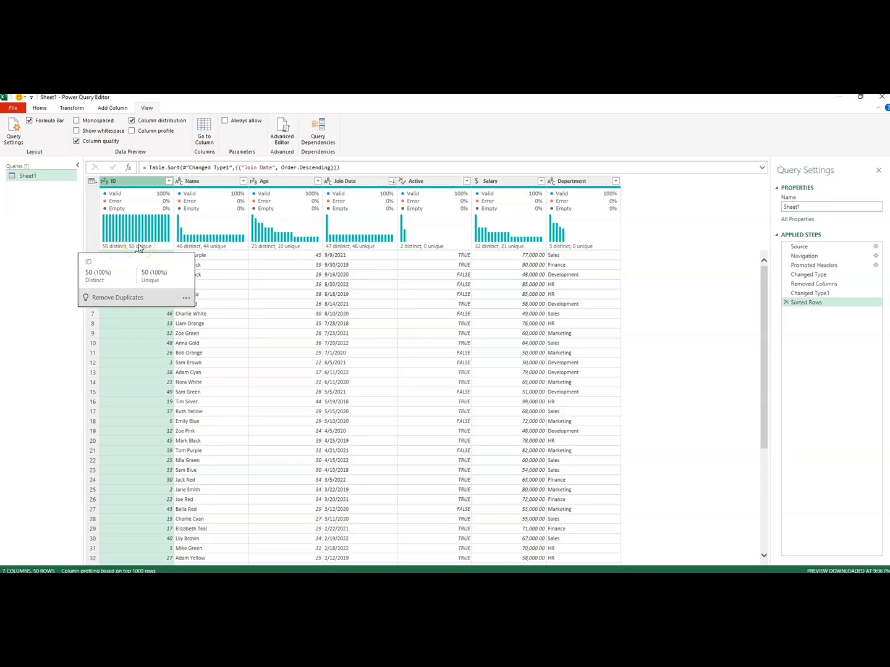
mouse_move(202, 246)
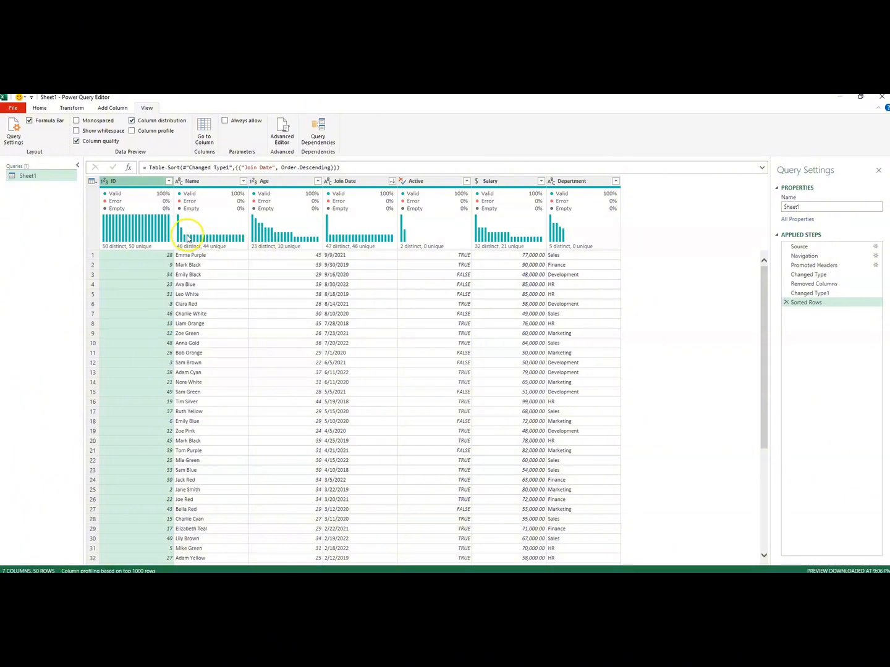
mouse_move(293, 241)
- Turn on Column profile and review all the column statistics of the ID column
left_click(134, 131)
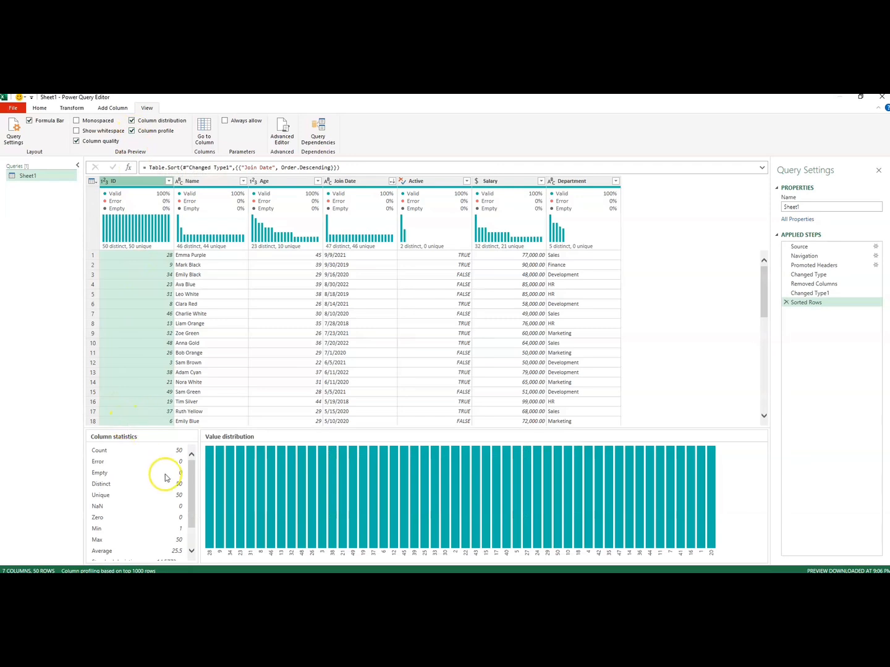
mouse_move(193, 473)
left_mouse_down()
mouse_move(193, 520)
mouse_move(193, 456)
left_mouse_up()
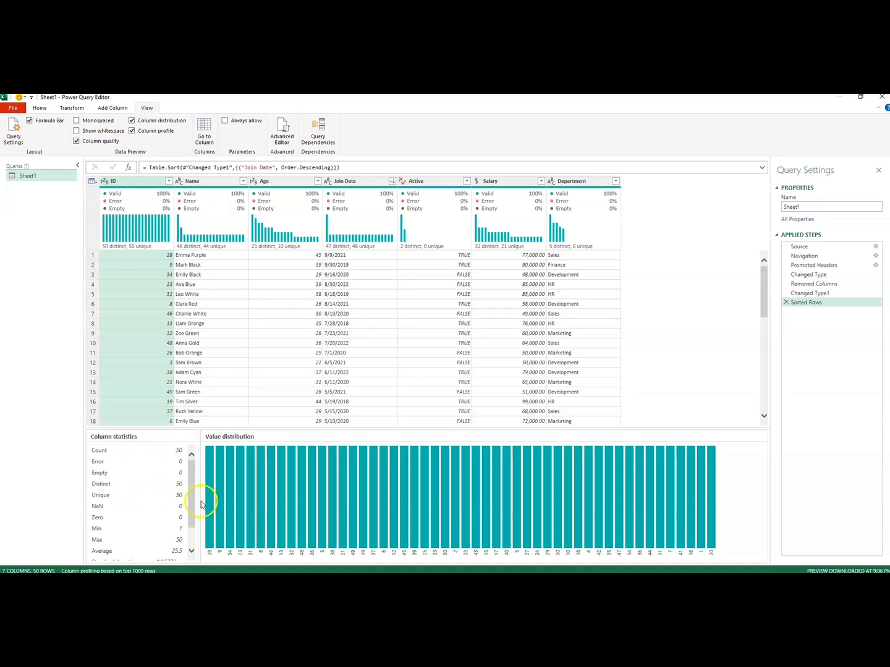
left_click_drag(195, 506, 143, 526)
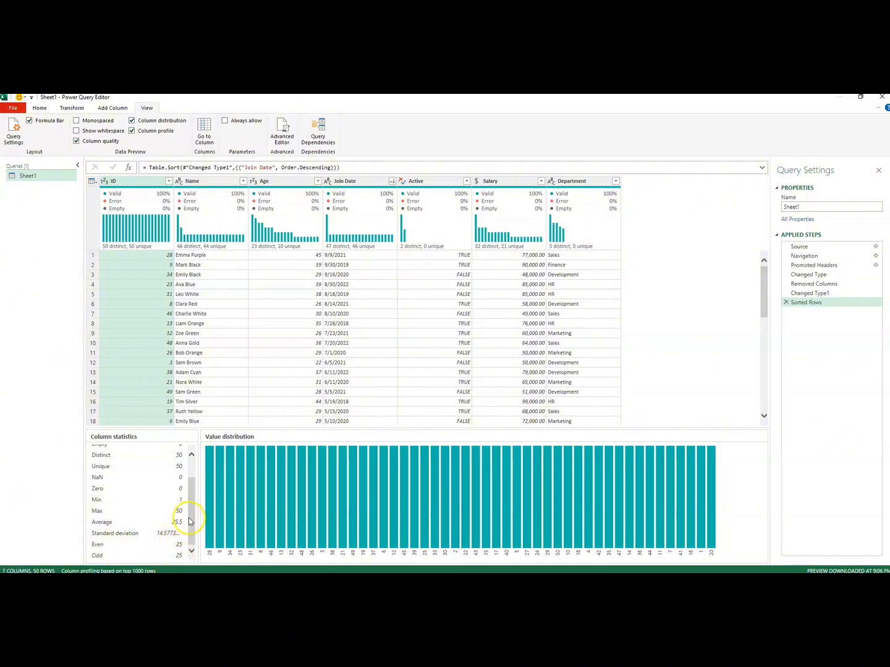
scroll(177, 519, "up", 2)
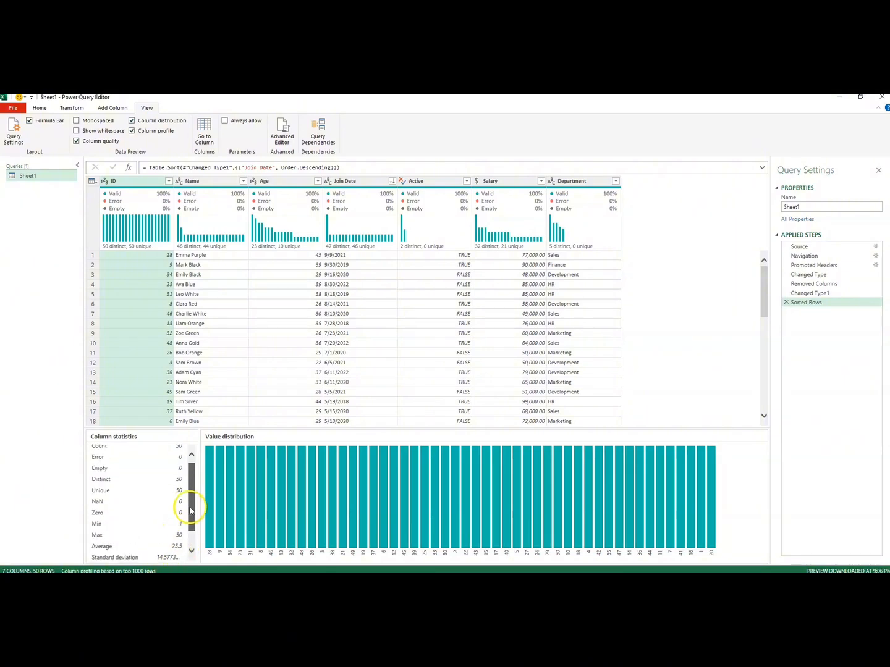
- Examine the column statistics and value distribution of the Salary, Name, Active and Department columns
left_click(509, 183)
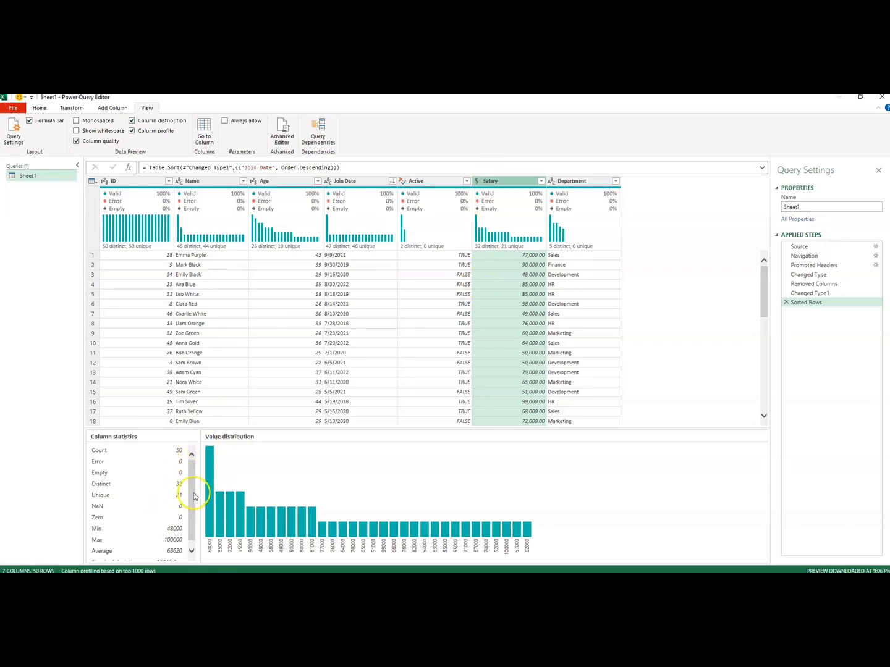
scroll(193, 495, "down", 1)
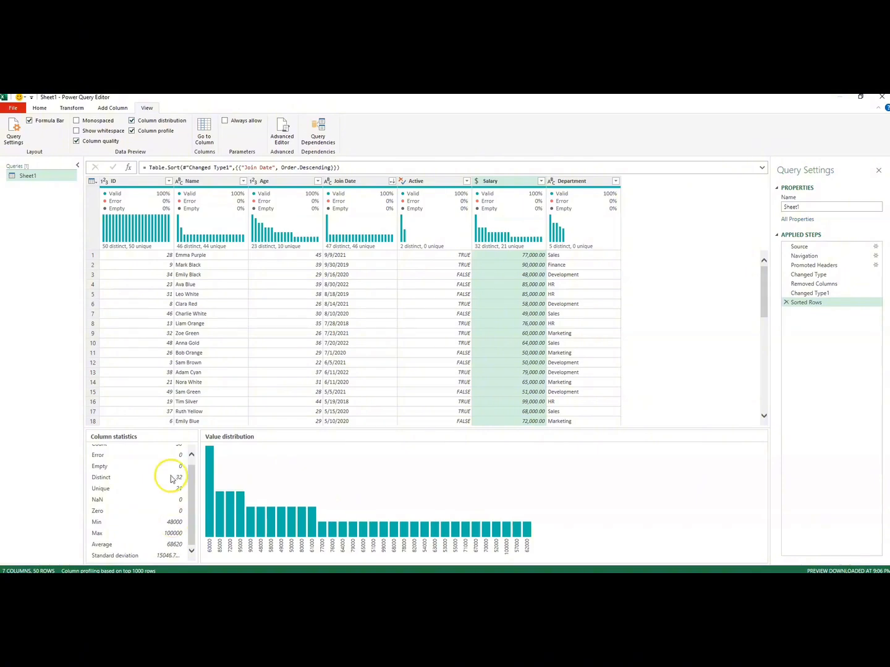
left_click(215, 183)
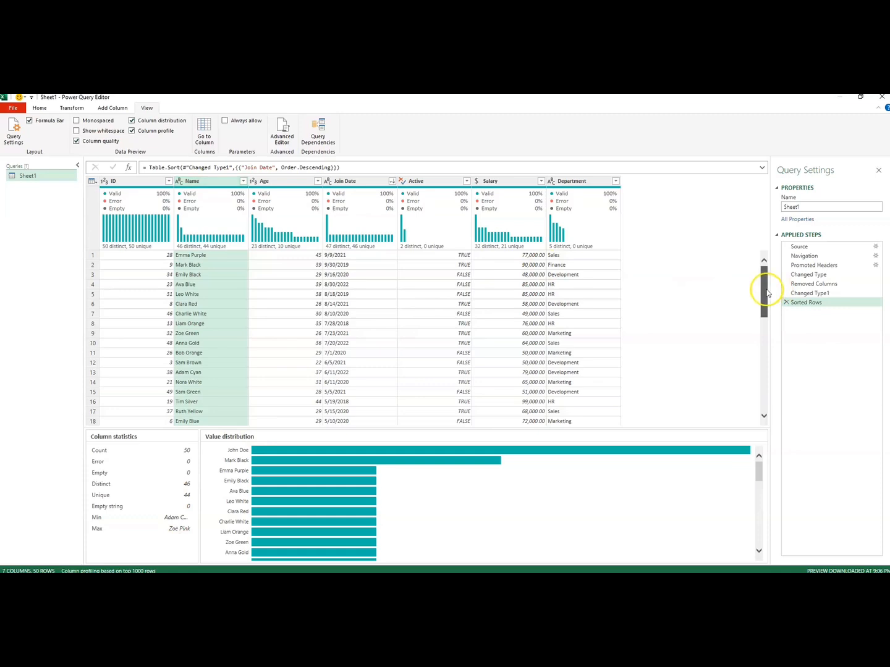
left_click_drag(762, 294, 763, 338)
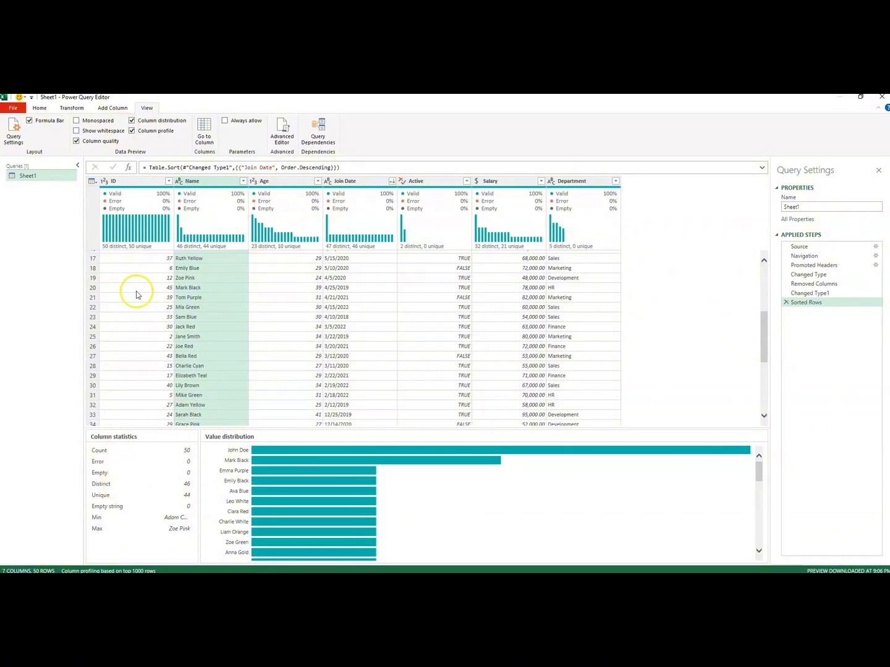
left_click(428, 185)
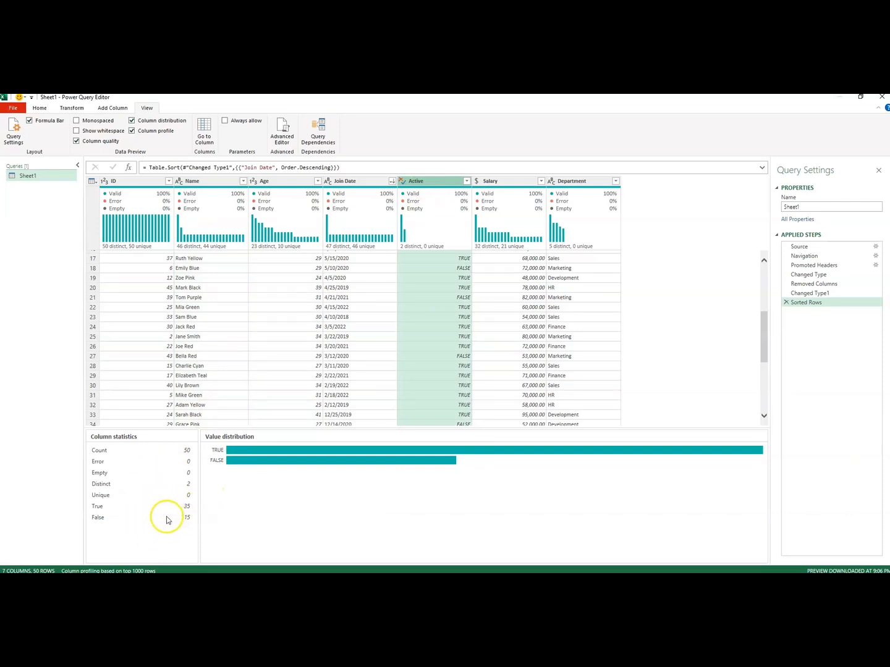
left_click(583, 182)
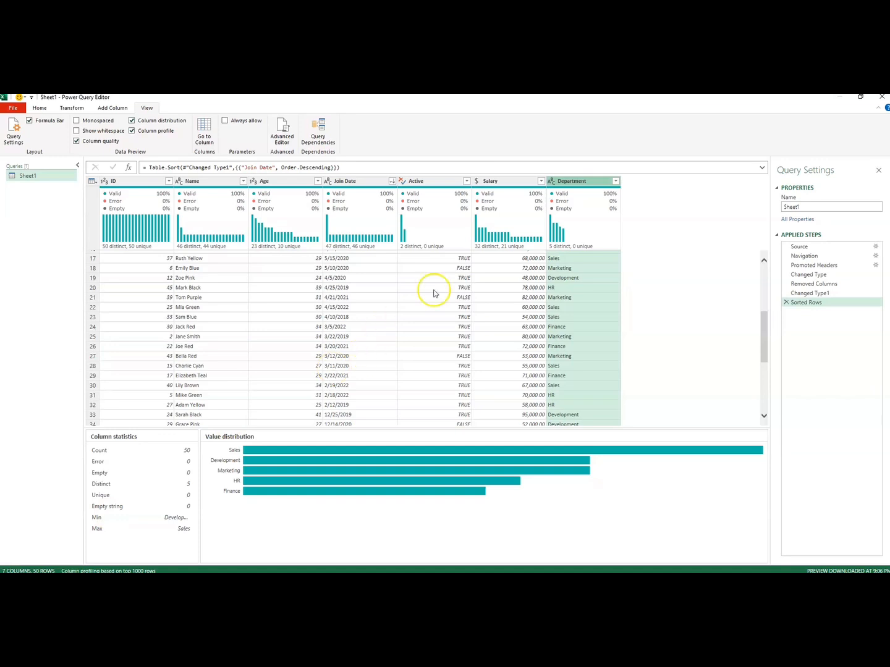
left_click(488, 181)
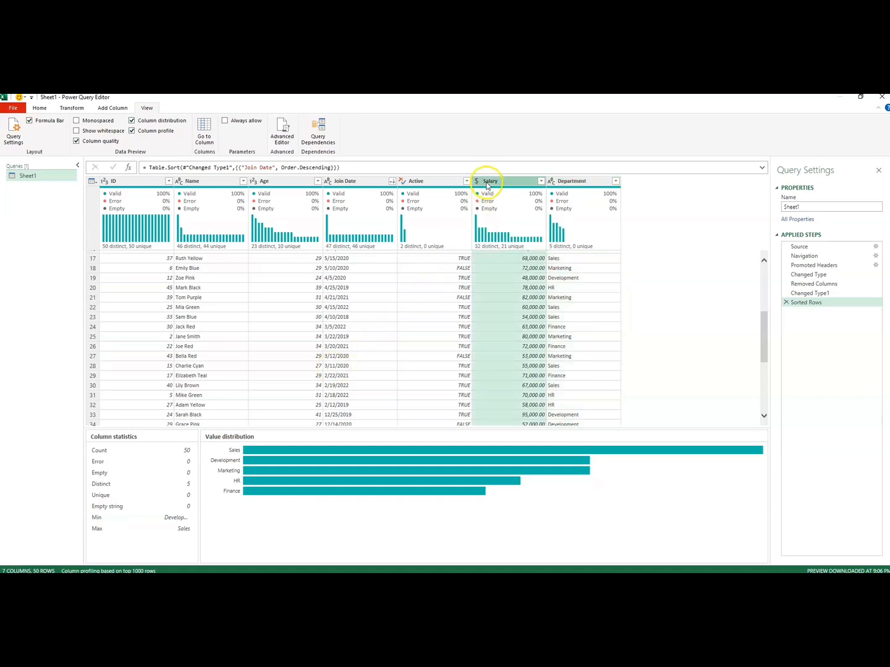